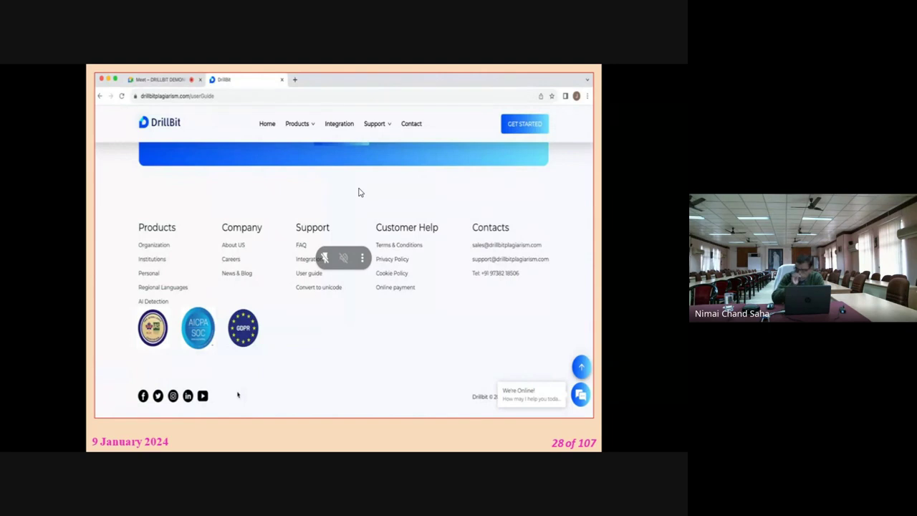
# Advance the shared slideshow two slides from slide 28, past the DrillBit user guides page
pyautogui.press('Right')
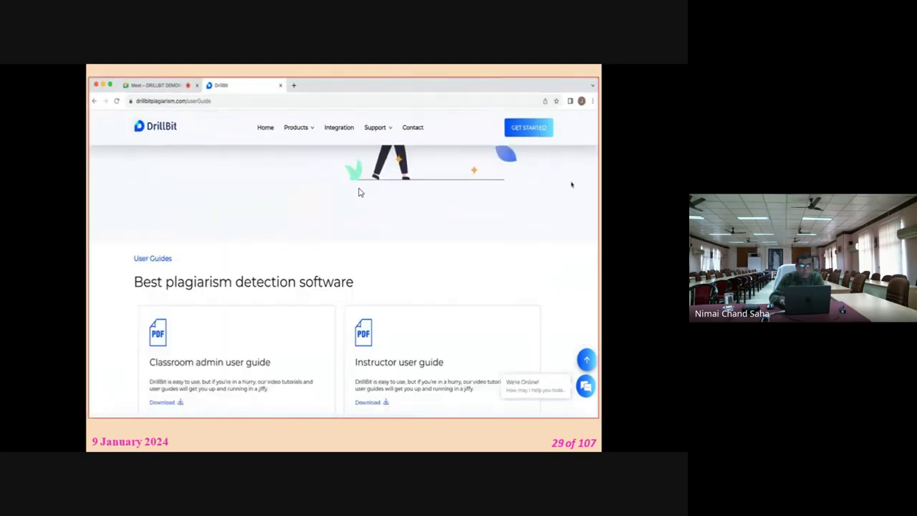
pyautogui.press('Right')
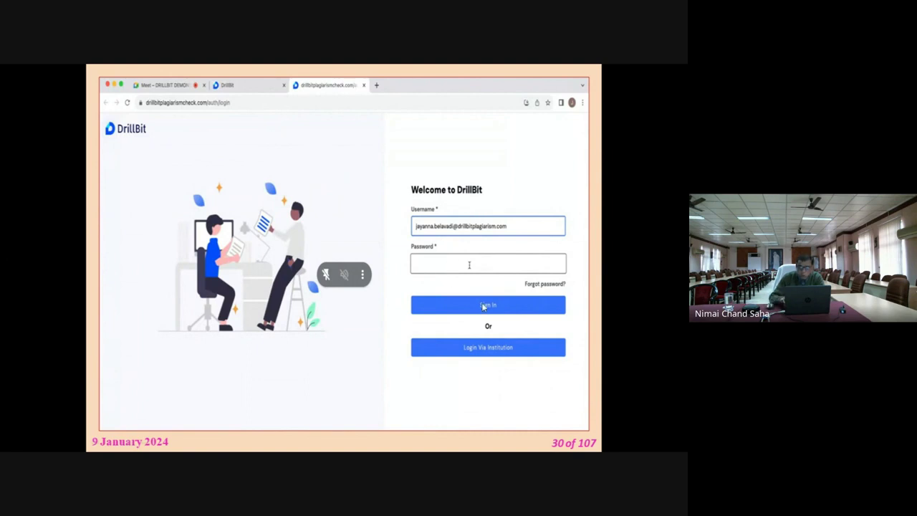
# Step through the forgot-password and login screenshot slides to the My Folders list slide
pyautogui.press('Right')
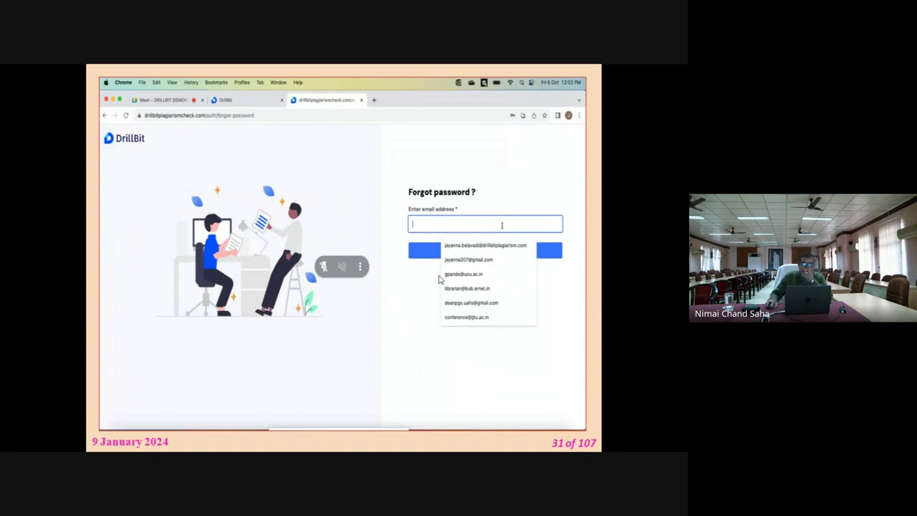
pyautogui.press('Right')
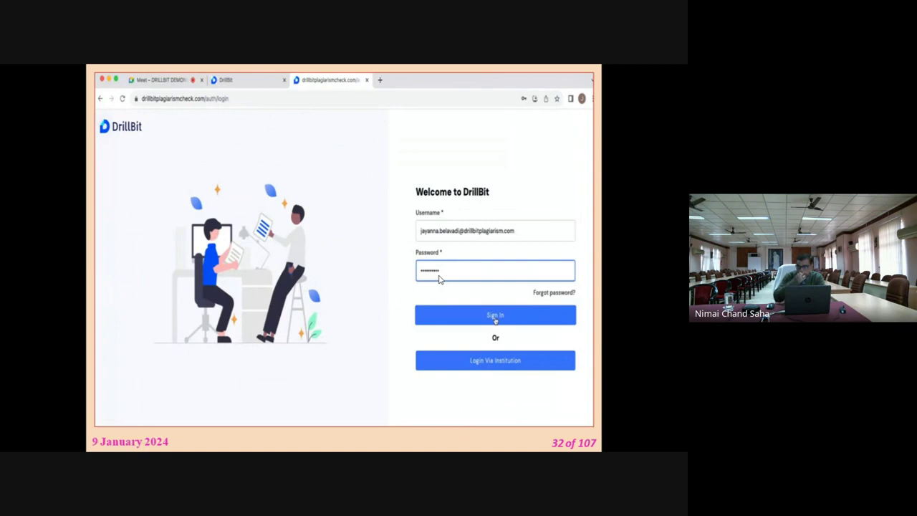
pyautogui.press('Right')
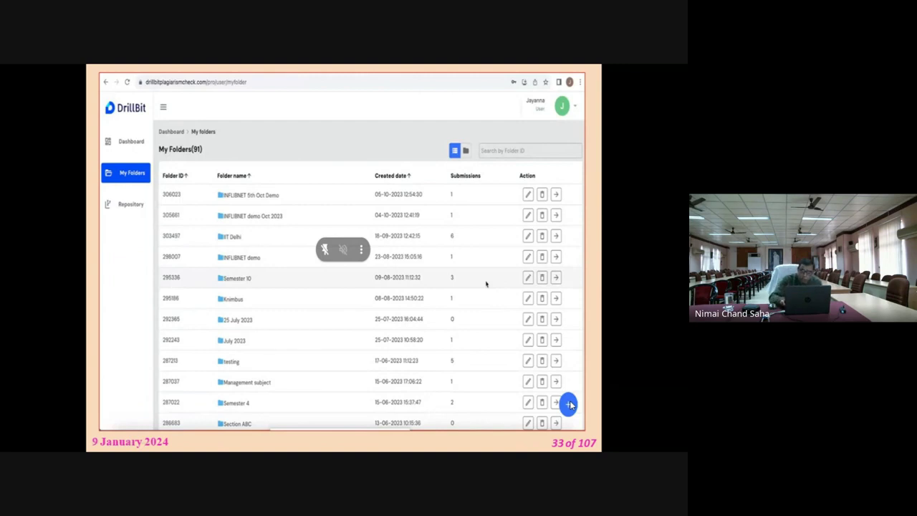
# Step through the Account Information, Help, Change Password and Dashboard slides to the next folder list slide
pyautogui.press('Right')
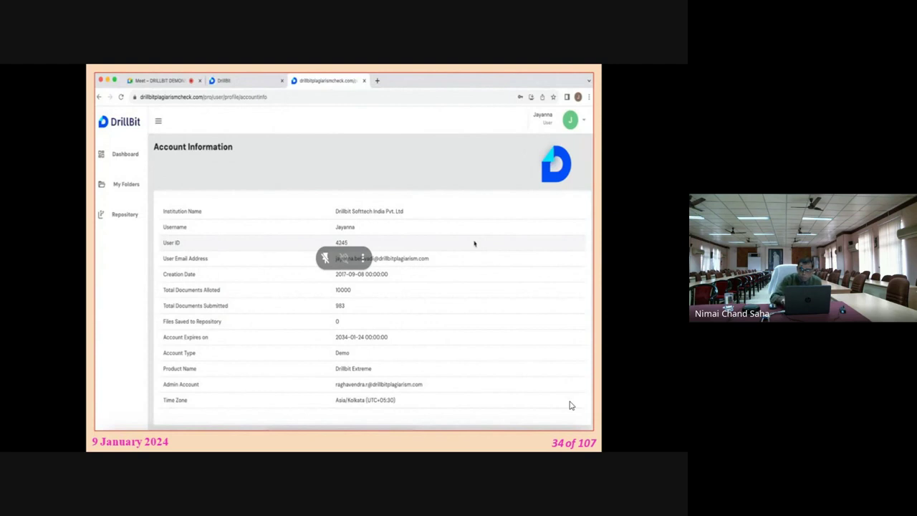
pyautogui.press('Right')
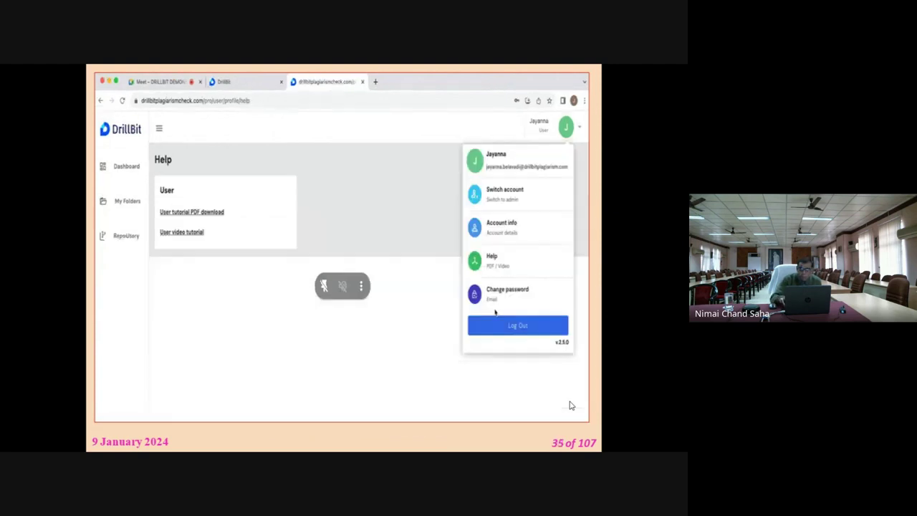
pyautogui.press('Right')
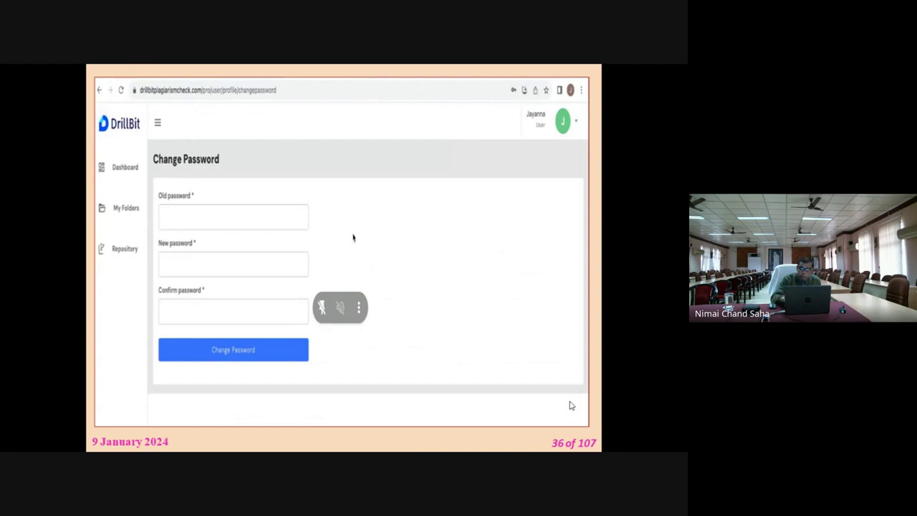
pyautogui.press('Right')
pyautogui.press('Right')
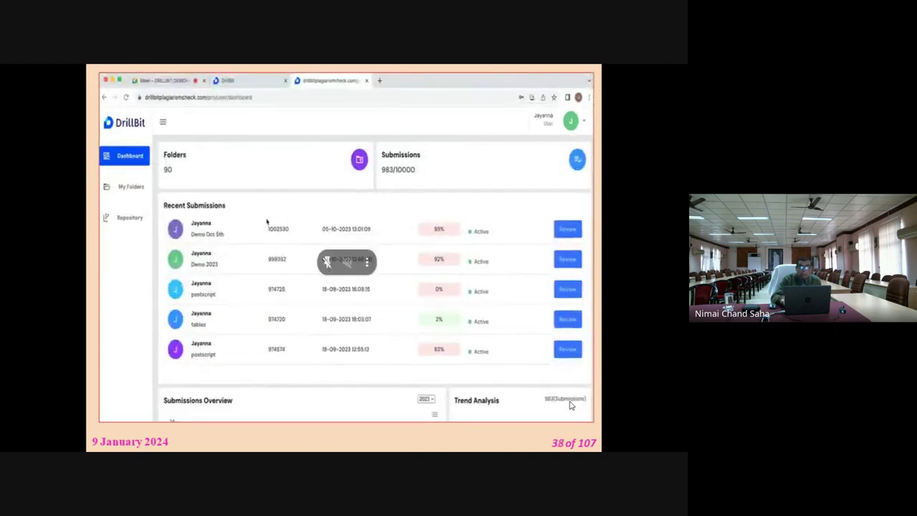
pyautogui.press('Right')
pyautogui.press('Right')
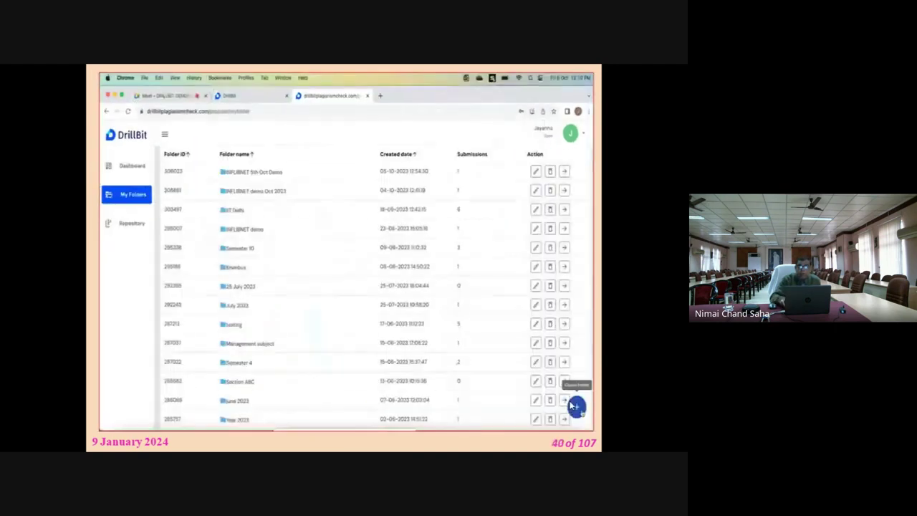
pyautogui.press('Right')
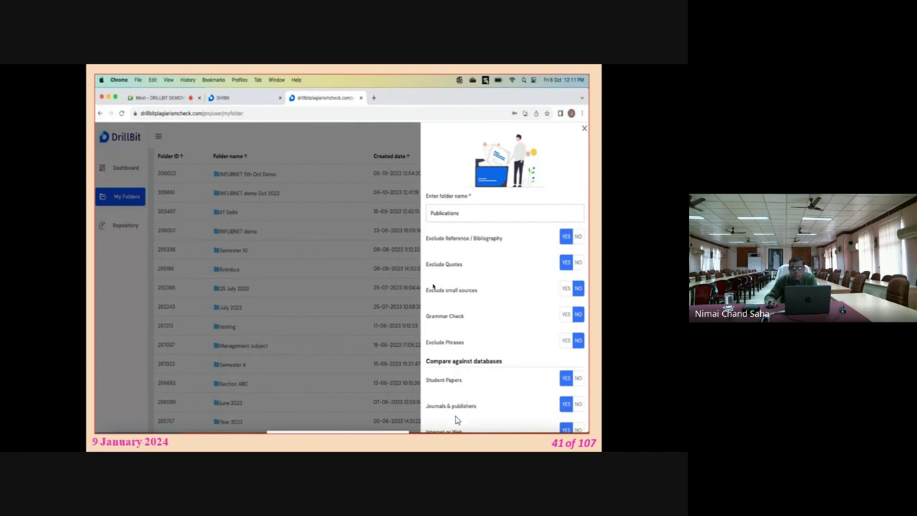
# Advance past the exclude-phrases form slide to the empty Publications submissions page
pyautogui.press('Right')
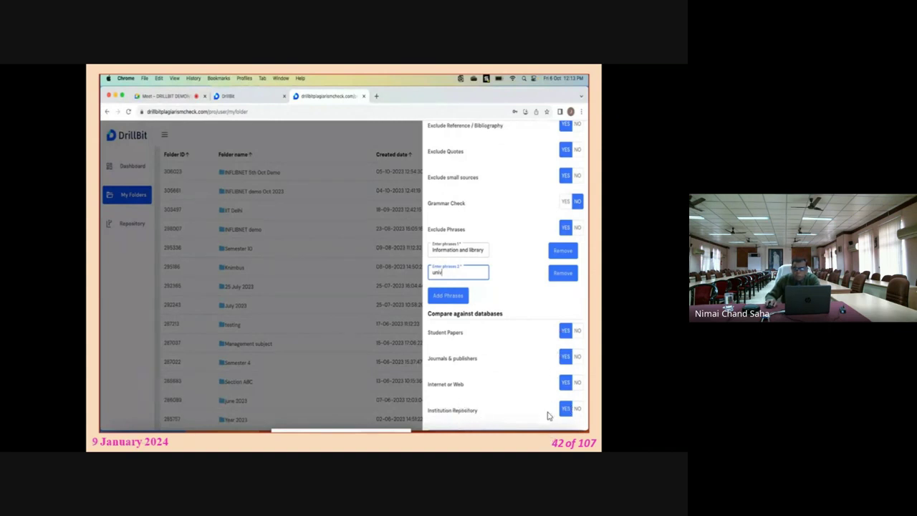
pyautogui.press('Right')
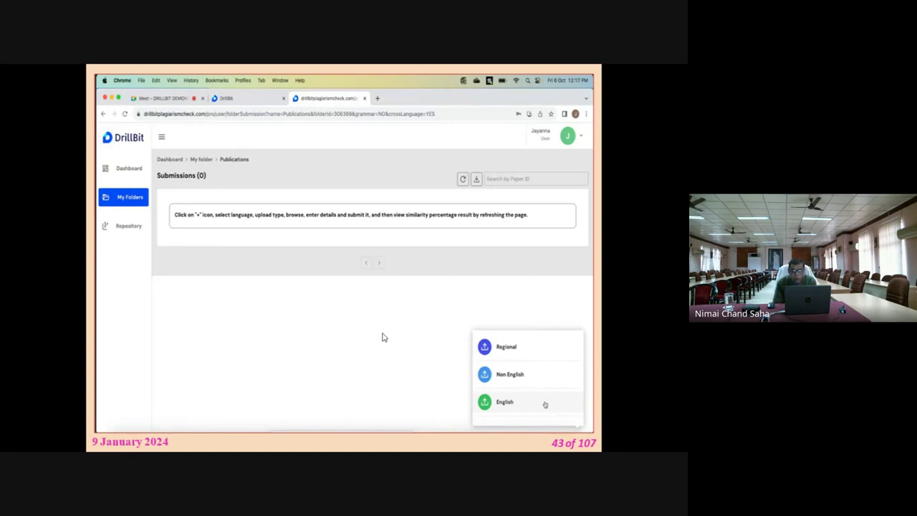
# Advance through the file upload slide to the upload form with author details fields
pyautogui.press('Right')
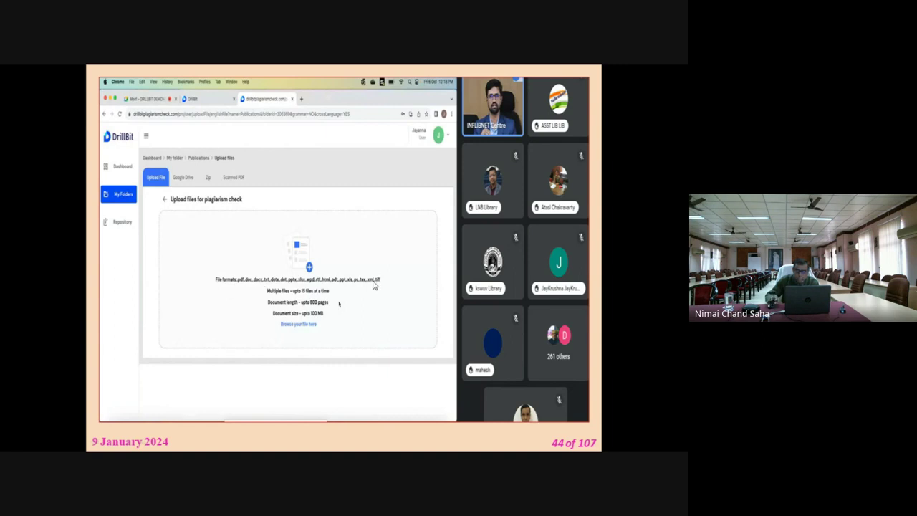
pyautogui.press('Right')
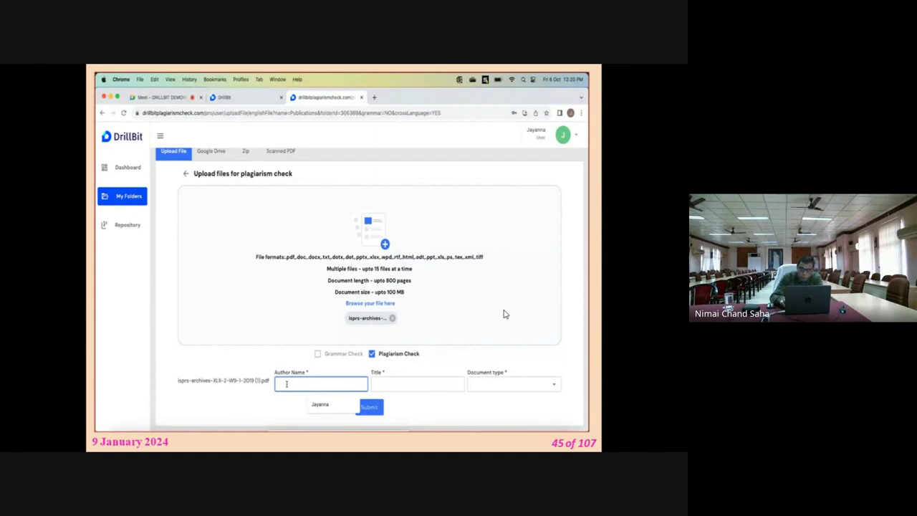
# Advance to the slide listing the '6th Oct Demo' submission with similarity still processing
pyautogui.press('Right')
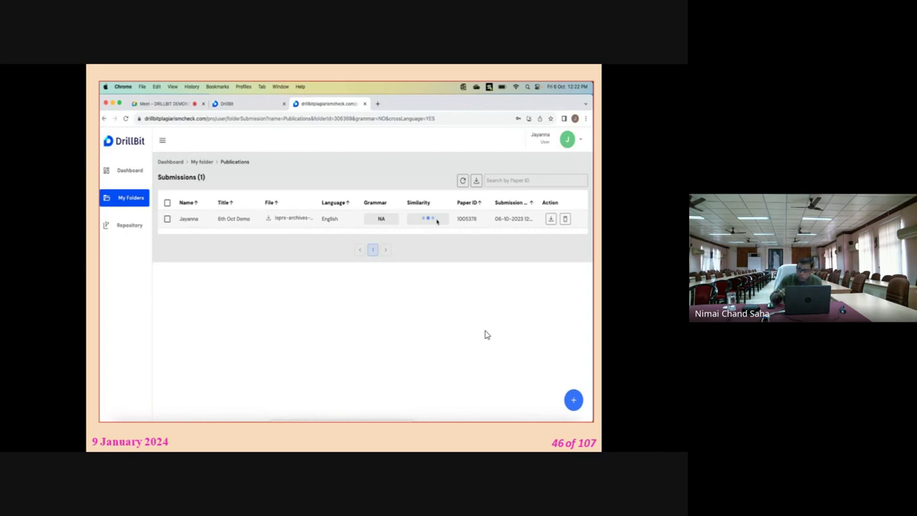
# Advance to the slide where '6th Oct Demo' shows a completed 93% similarity score
pyautogui.press('Right')
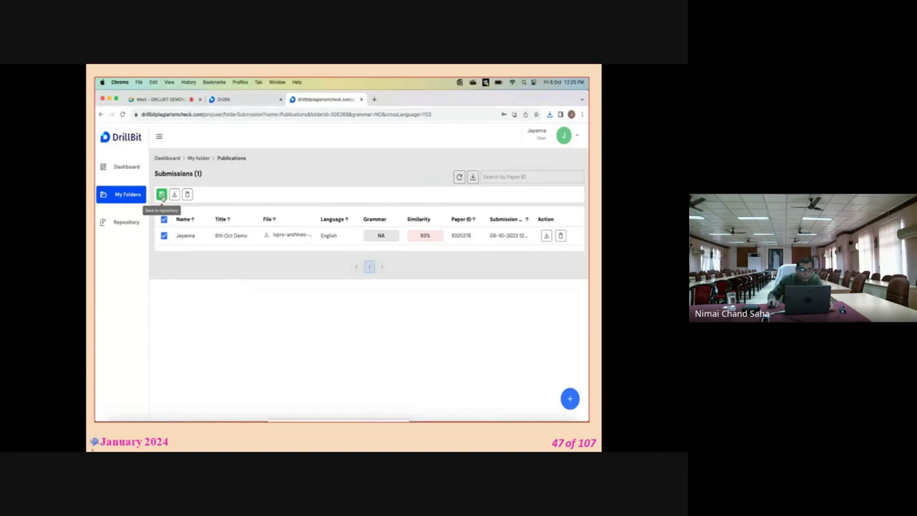
# Exit the PowerPoint slide show and minimize PowerPoint and File Explorer to reveal the Meet window
pyautogui.press('Escape')
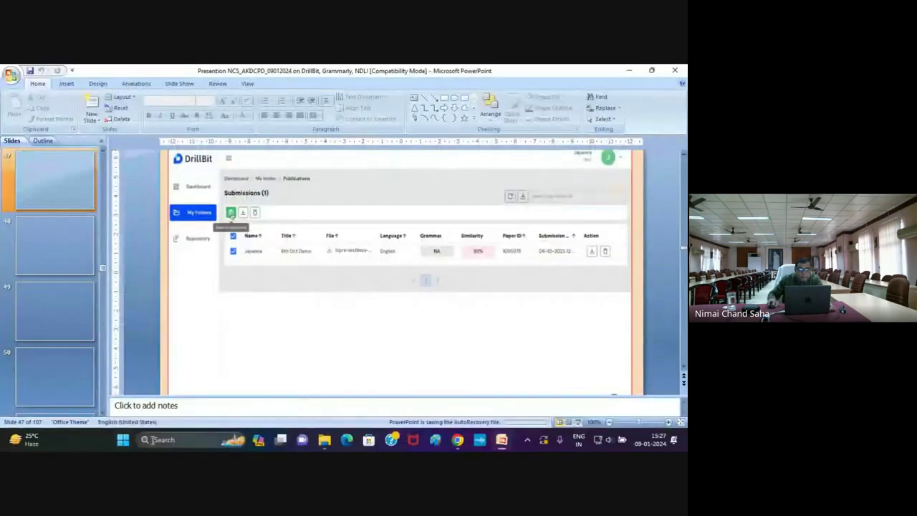
pyautogui.moveTo(457, 440)
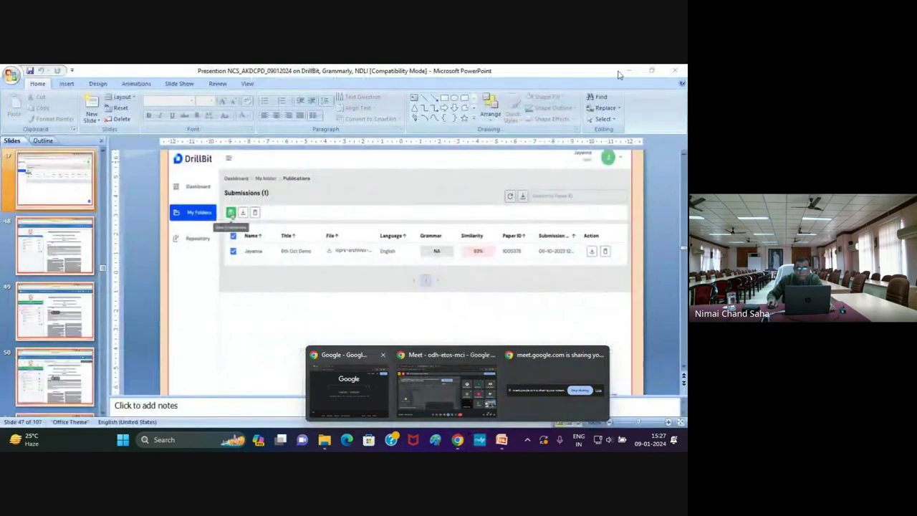
pyautogui.click(628, 71)
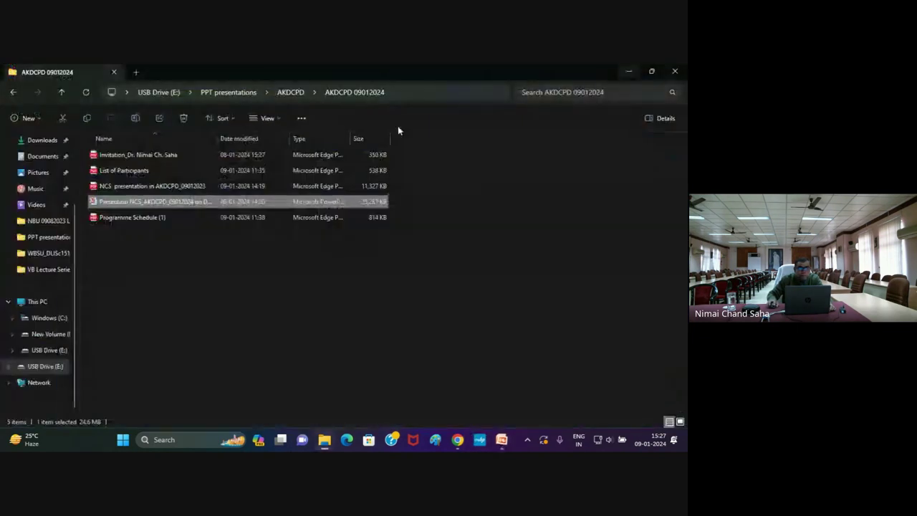
pyautogui.click(629, 71)
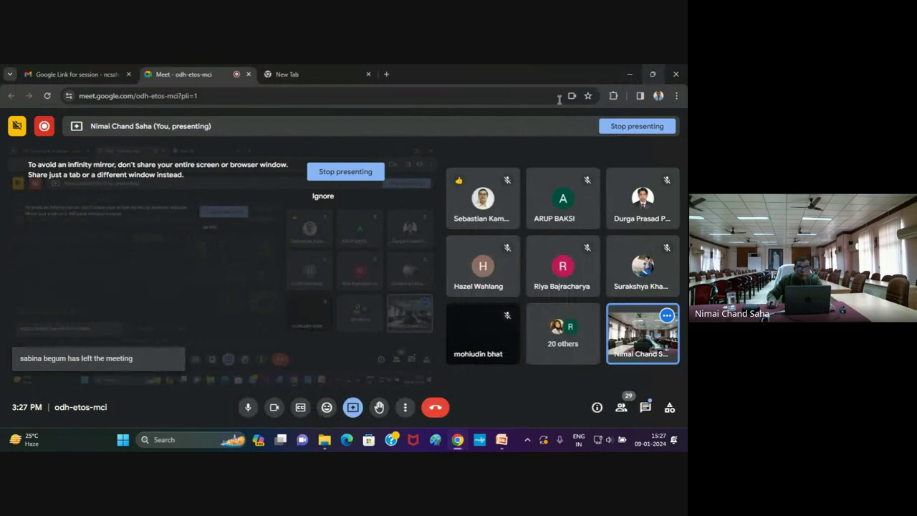
# Google 'DrillBit' in the new tab and open the DrillBit website from the results
pyautogui.click(341, 72)
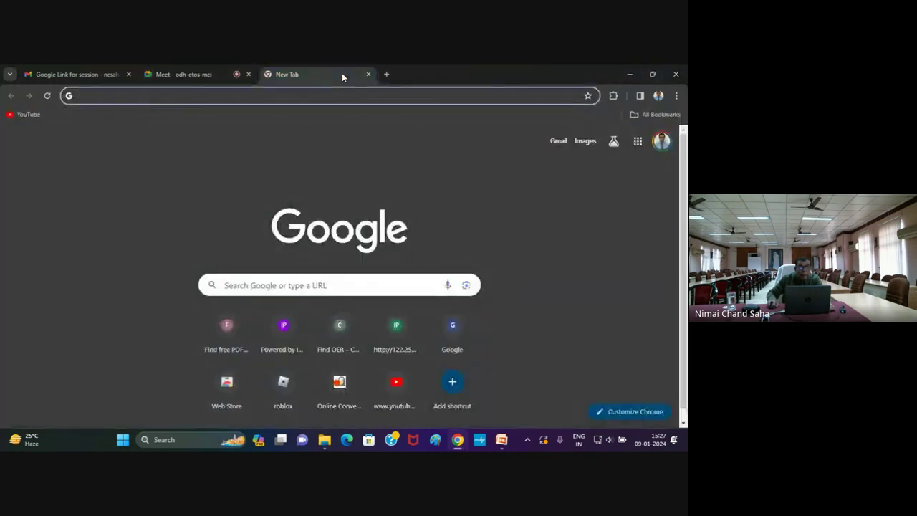
pyautogui.click(235, 285)
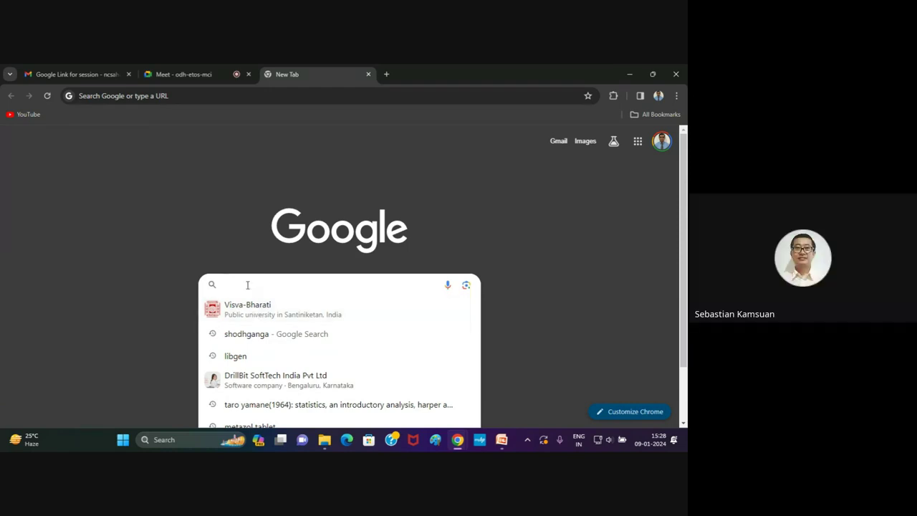
pyautogui.write('DrillBit')
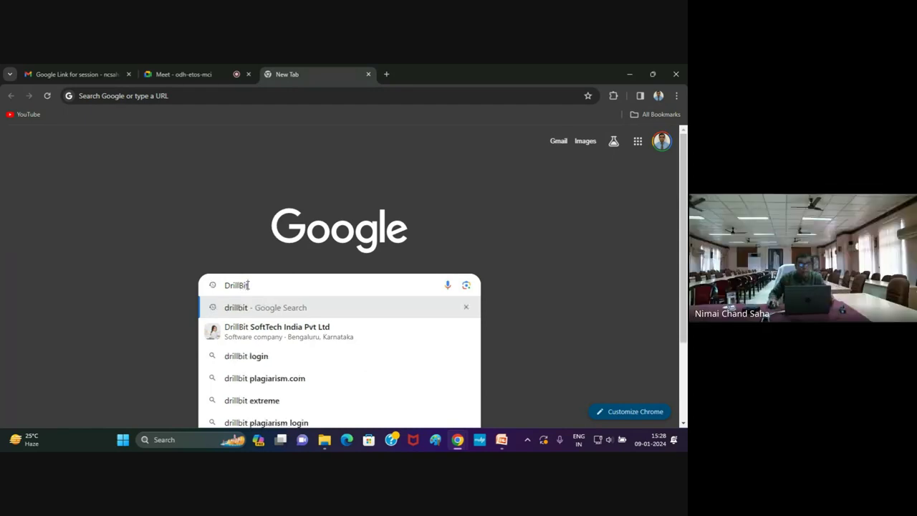
pyautogui.click(237, 306)
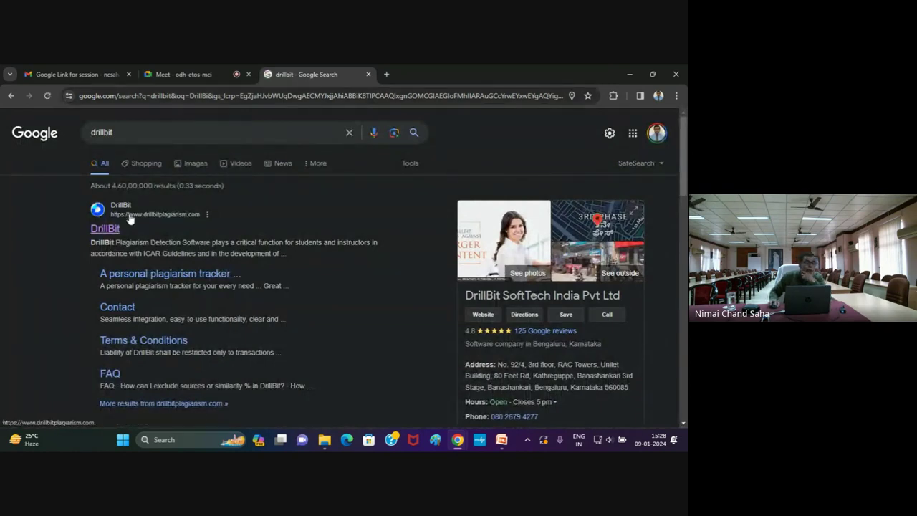
pyautogui.click(106, 230)
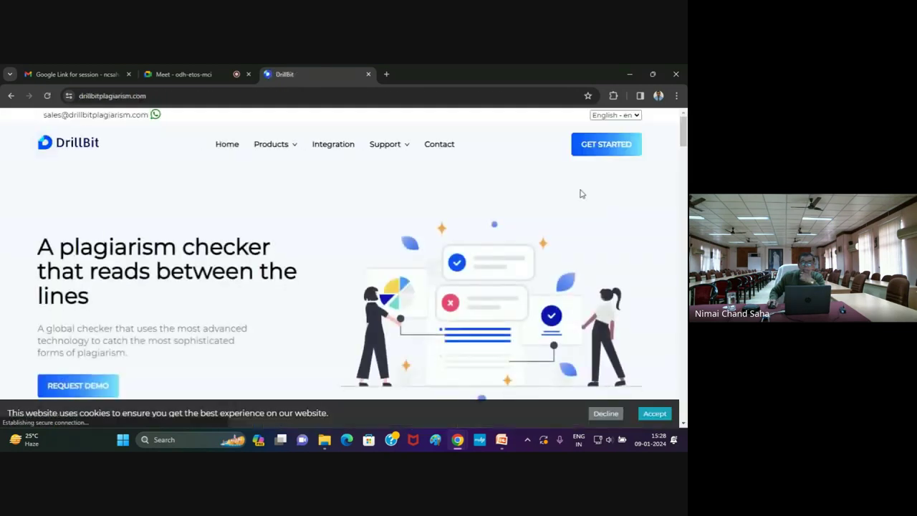
# Sign in to DrillBit with the account username and password
pyautogui.click(597, 151)
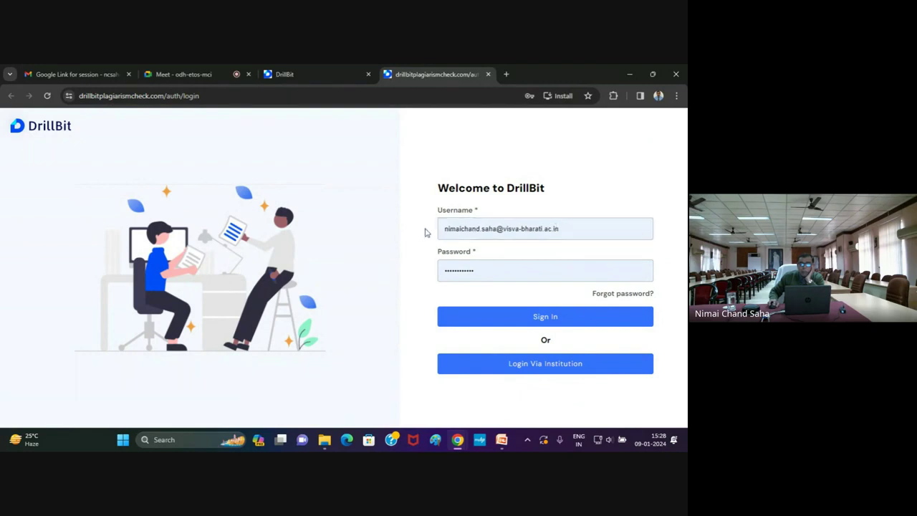
pyautogui.click(556, 227)
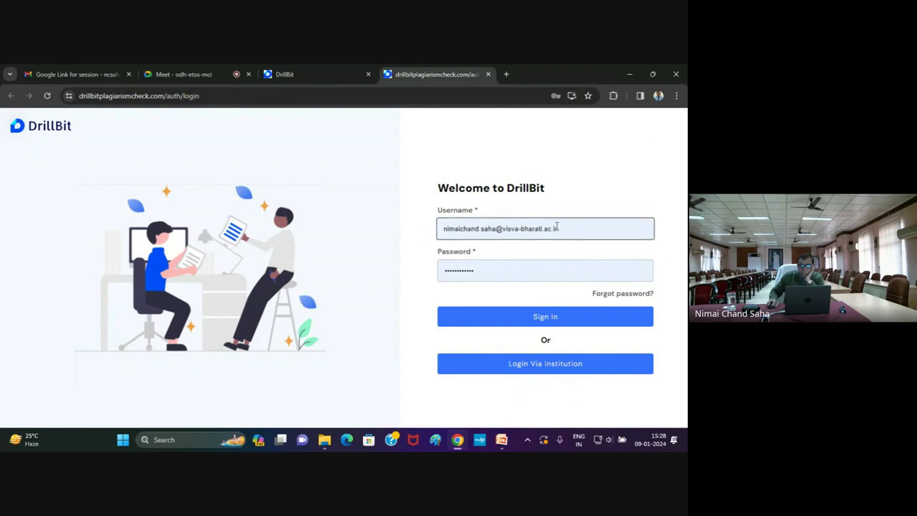
pyautogui.click(477, 270)
pyautogui.click(539, 323)
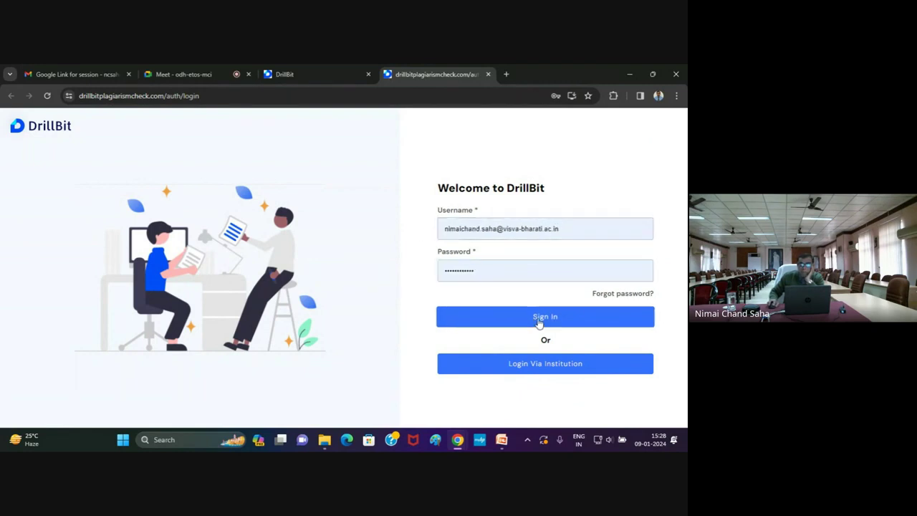
pyautogui.click(539, 322)
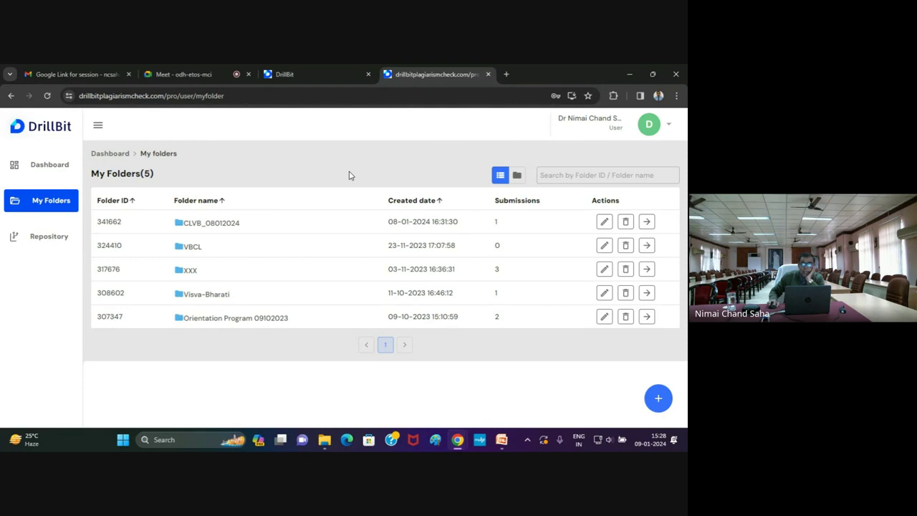
# Check the account menu, then open My Folders to list the five folders
pyautogui.click(669, 127)
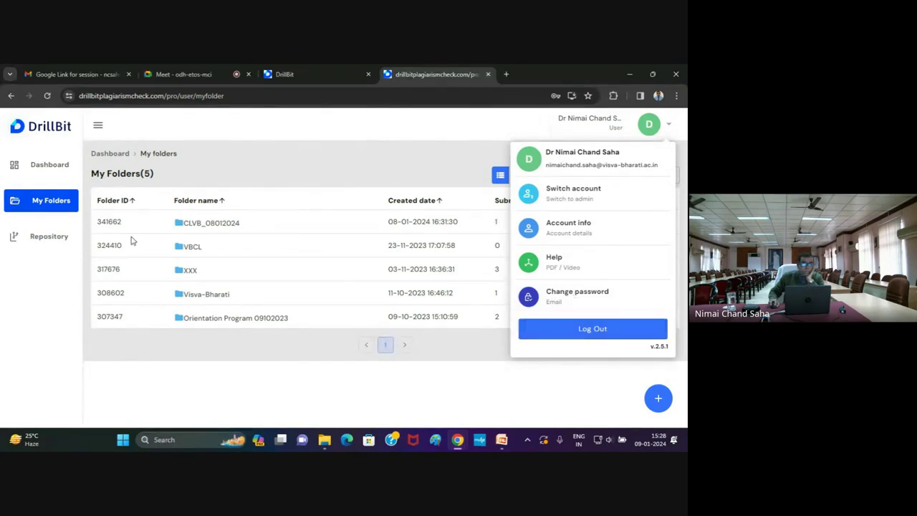
pyautogui.click(43, 261)
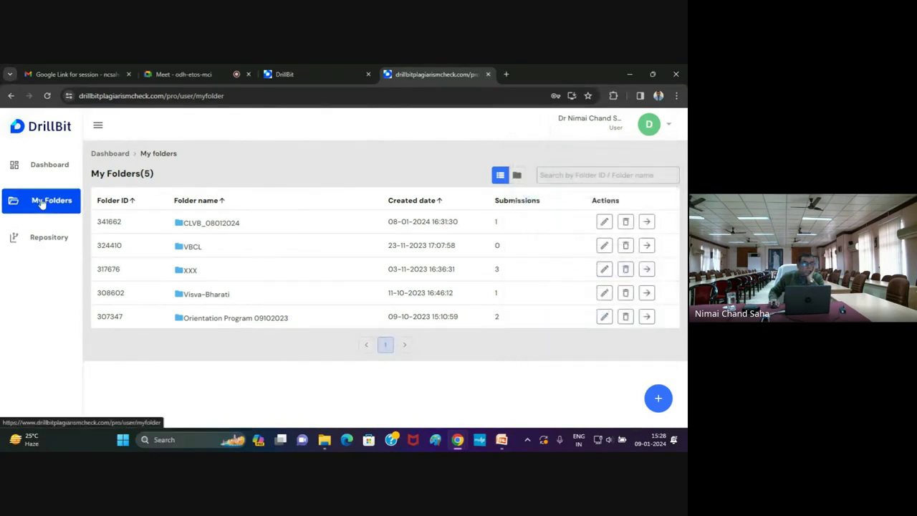
pyautogui.click(41, 204)
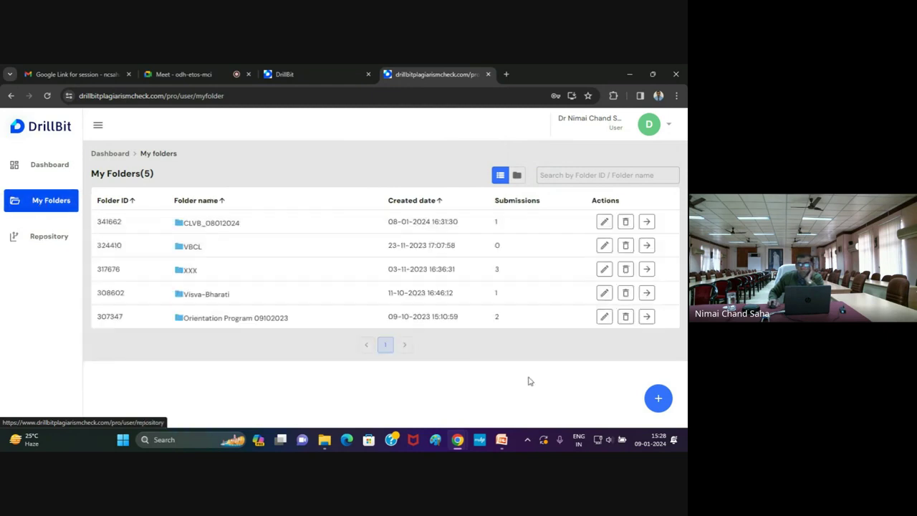
# Create the folder 'AKDCPD 09012024', open it, then return to the My Folders list
pyautogui.click(657, 399)
pyautogui.click(475, 222)
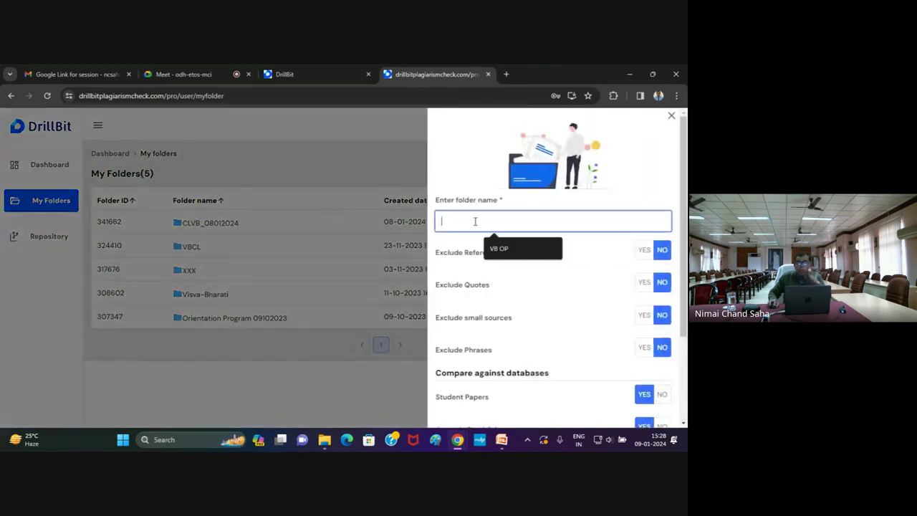
pyautogui.write('AK')
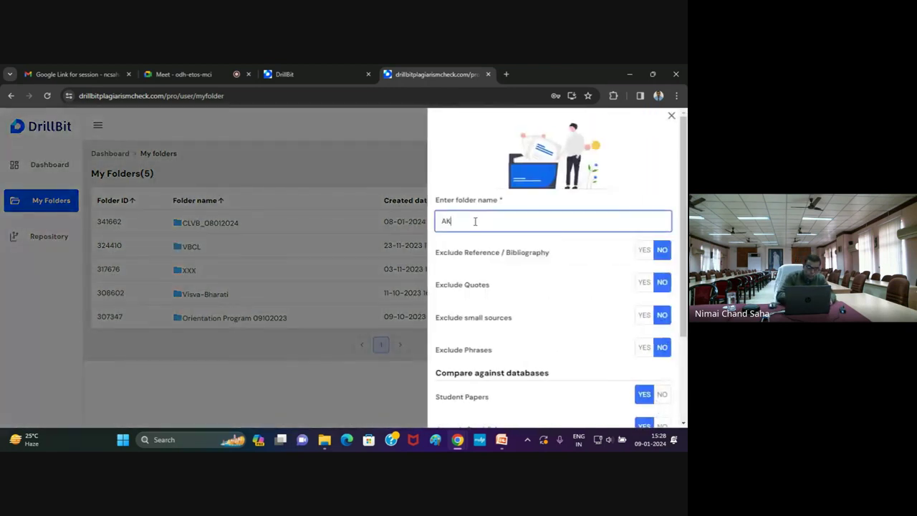
pyautogui.write('DCPD')
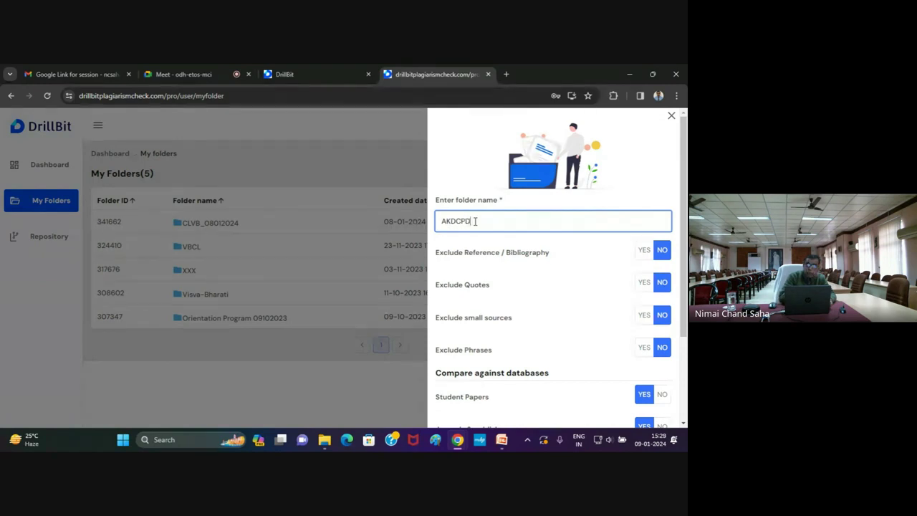
pyautogui.write(' 0')
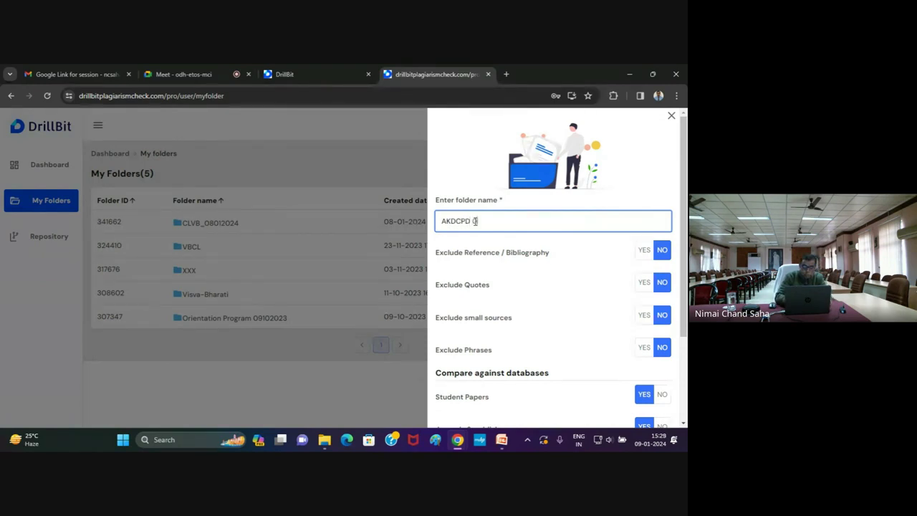
pyautogui.write('9012024')
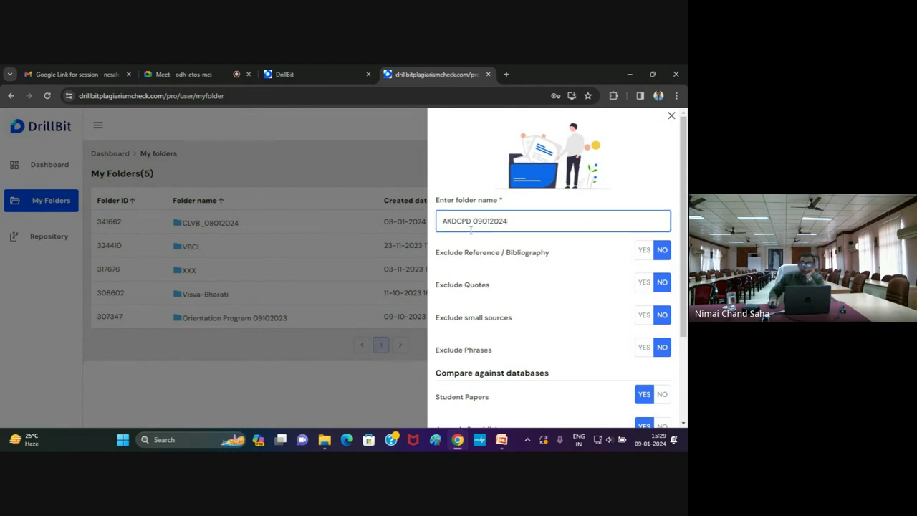
pyautogui.press('Return')
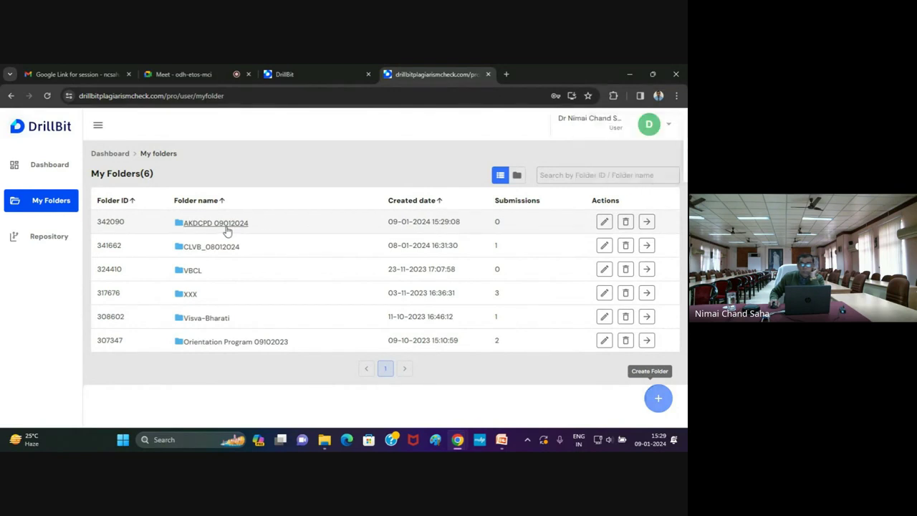
pyautogui.click(201, 228)
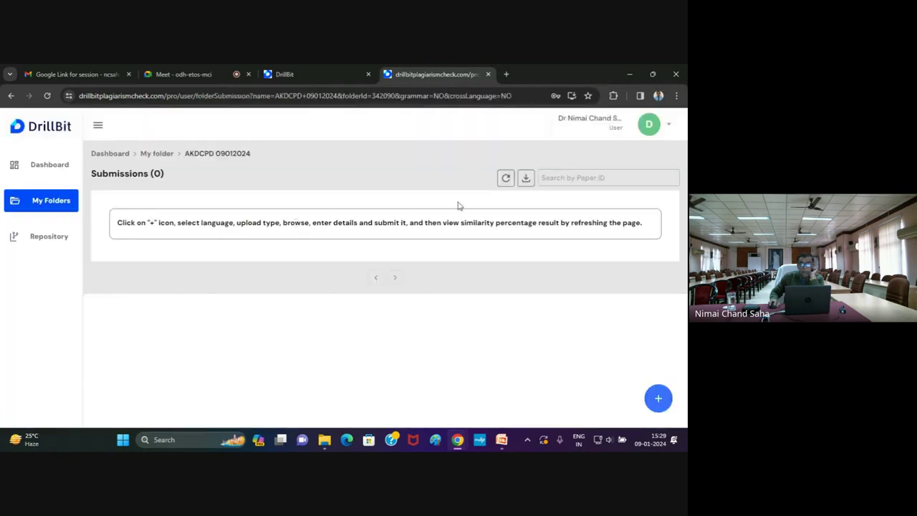
pyautogui.click(61, 213)
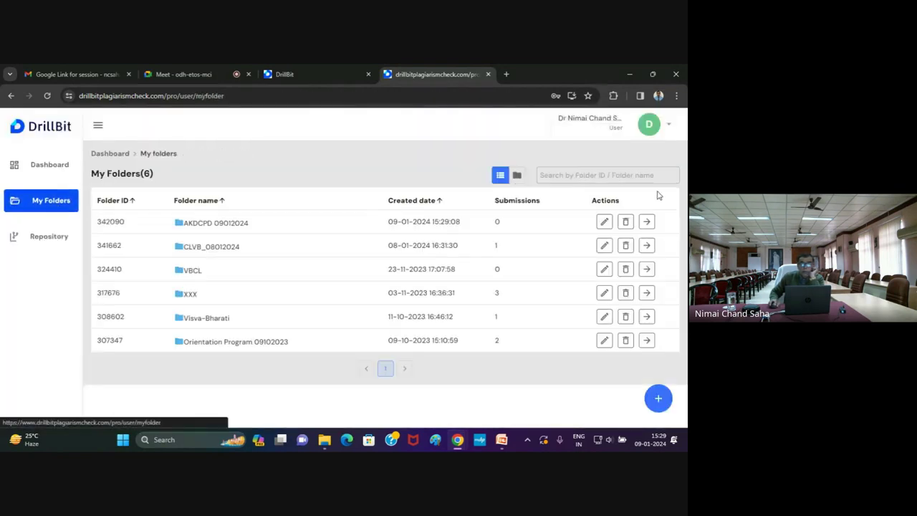
# Rename the folder from 'AKDCPD 09012024' to 'AKDCPD_09012024'
pyautogui.click(603, 221)
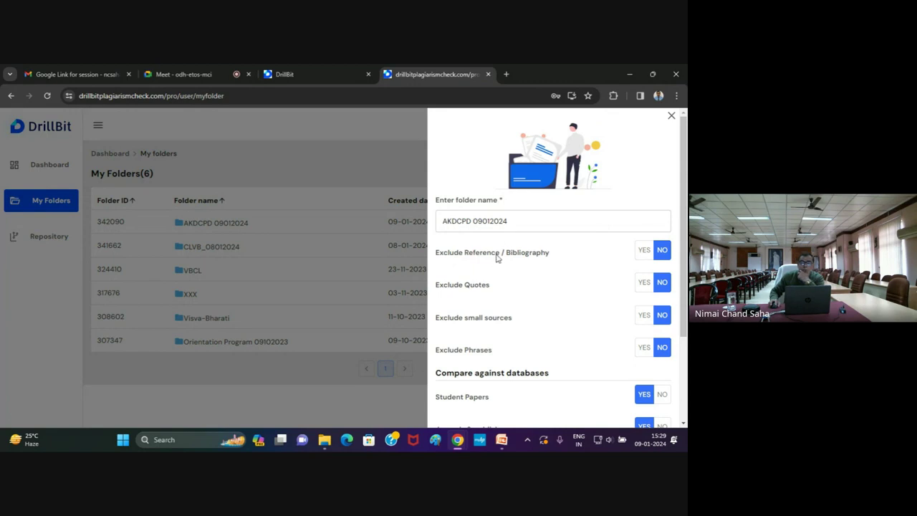
pyautogui.click(473, 222)
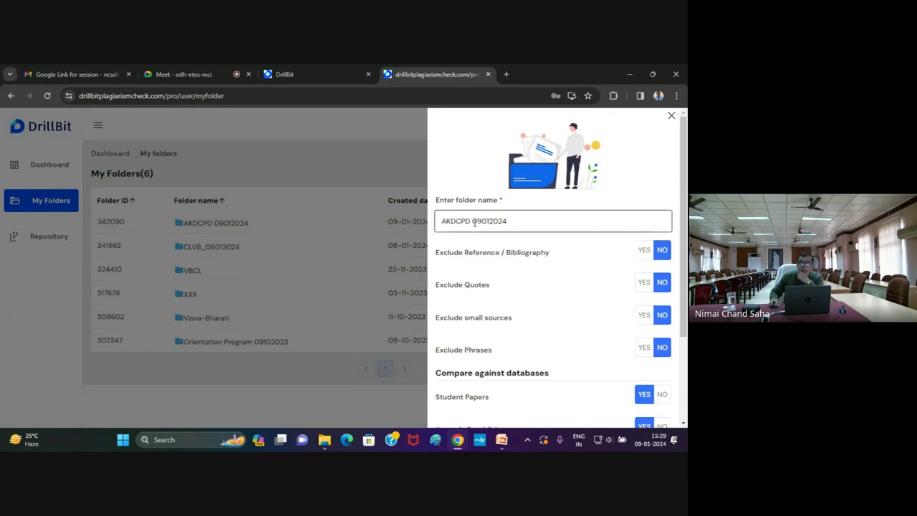
pyautogui.press('BackSpace')
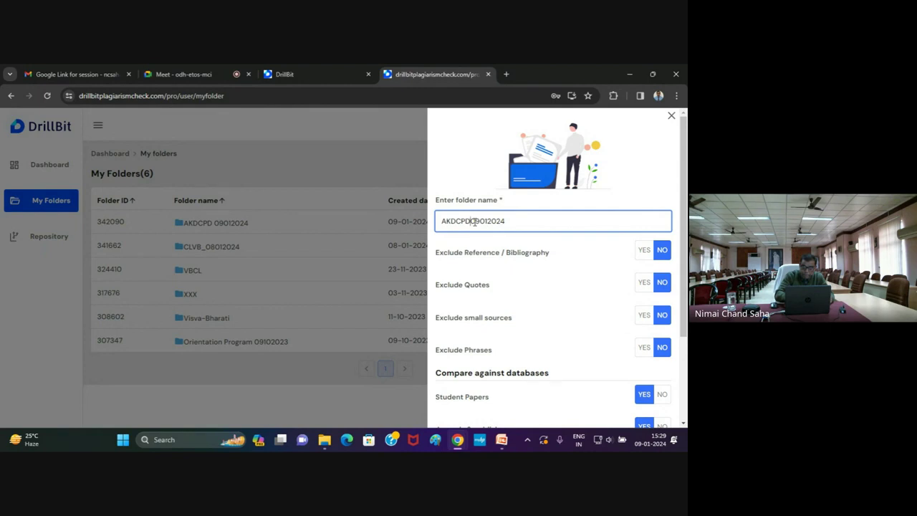
pyautogui.write('_')
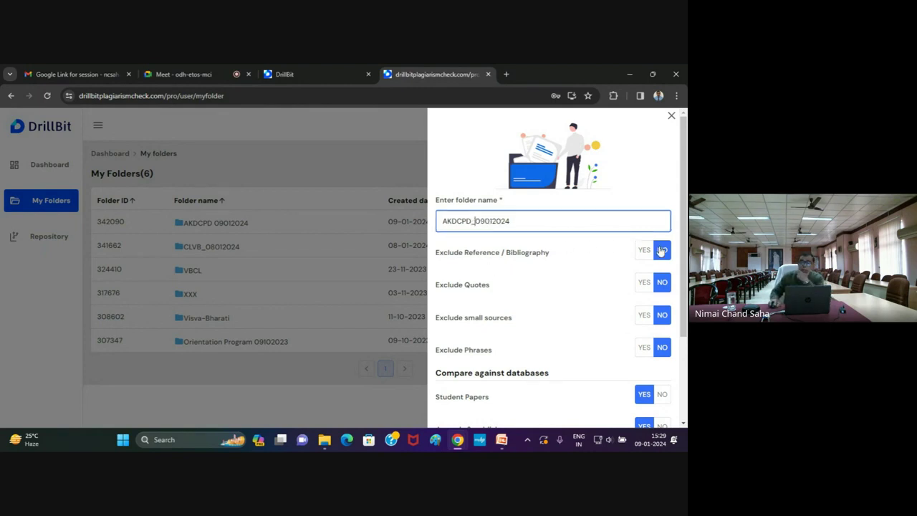
# Set Exclude references/bibliography, quotes and small sources to YES and save the folder
pyautogui.click(647, 252)
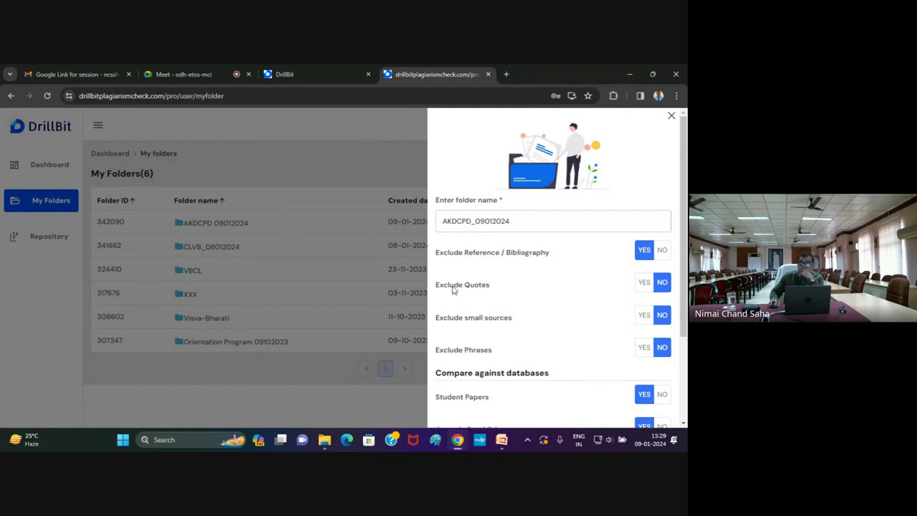
pyautogui.click(644, 285)
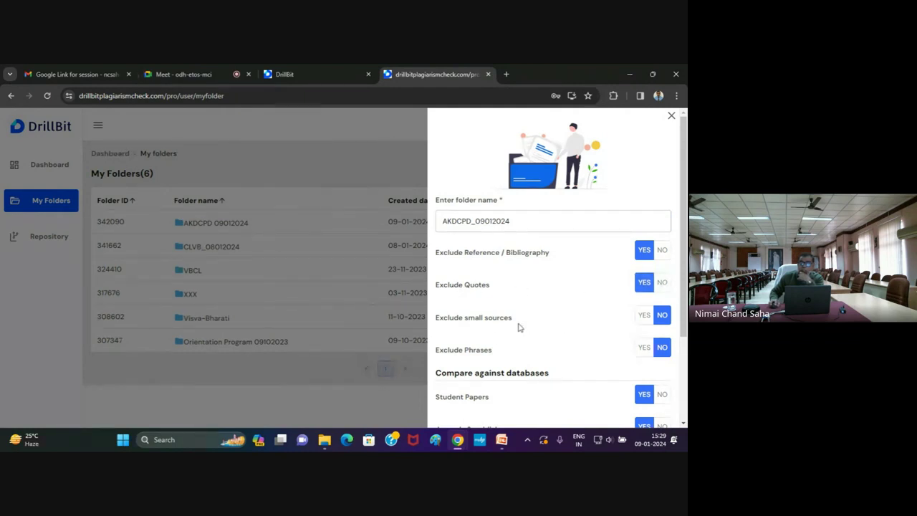
pyautogui.click(643, 320)
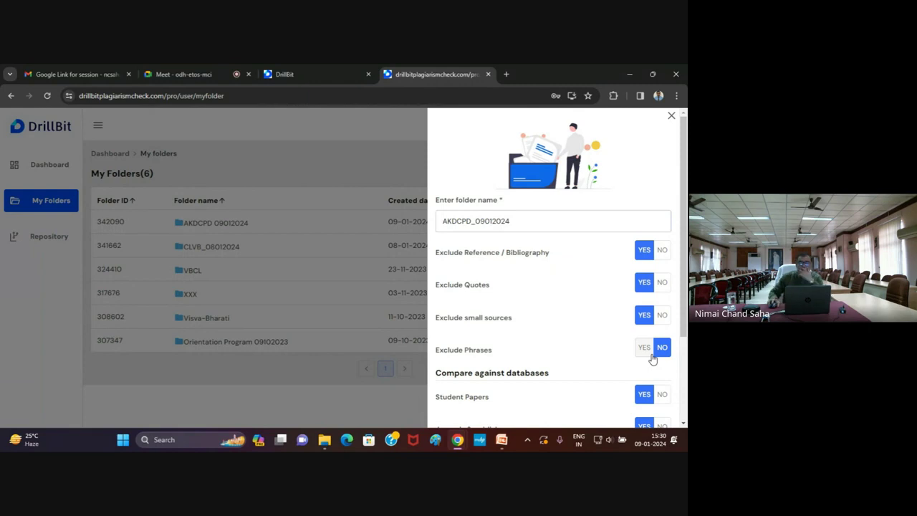
pyautogui.scroll(-3, 619, 343)
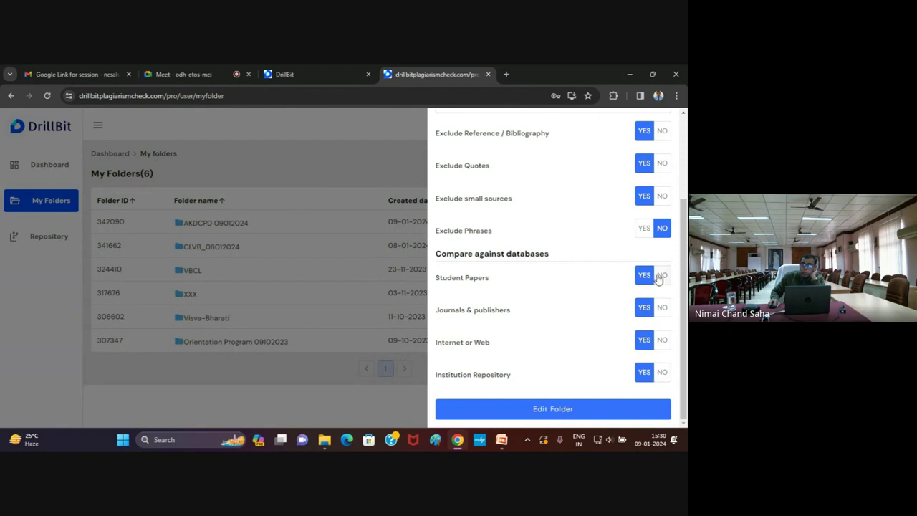
pyautogui.click(566, 409)
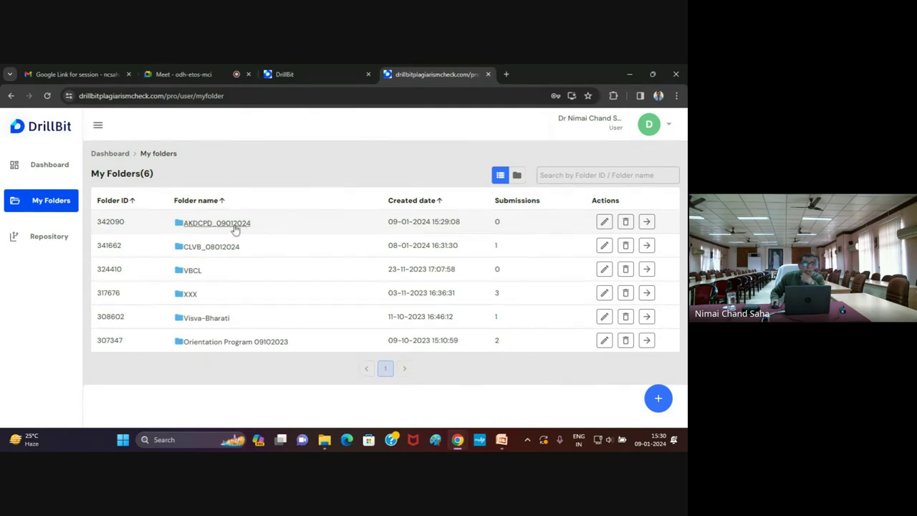
# Open the AKDCPD_09012024 folder and start an English file upload
pyautogui.click(235, 226)
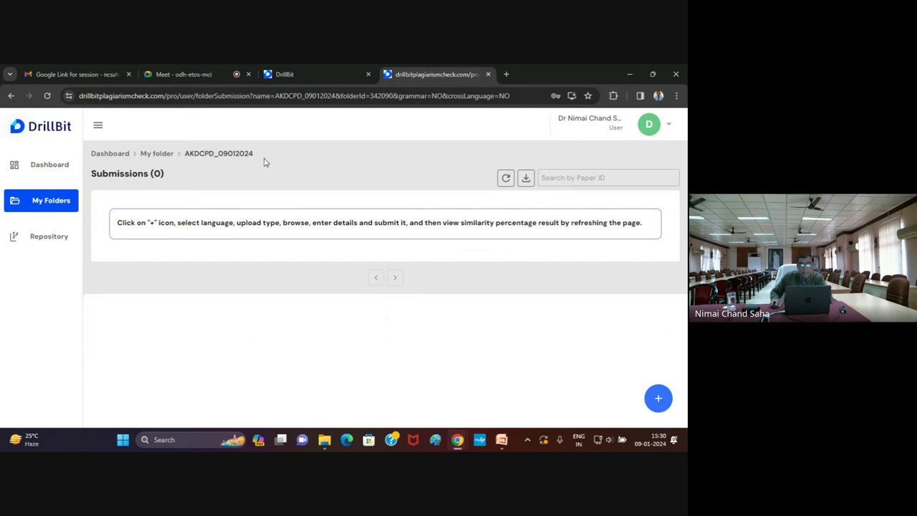
pyautogui.click(659, 399)
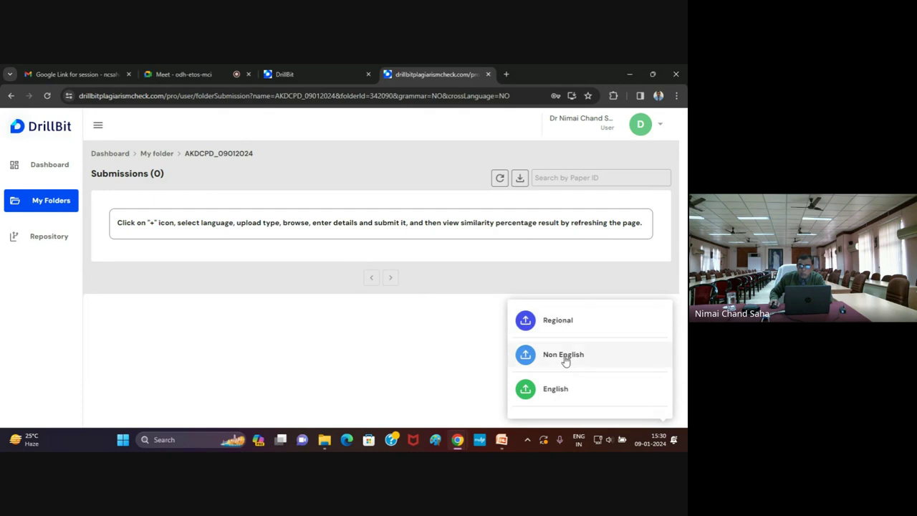
pyautogui.click(556, 391)
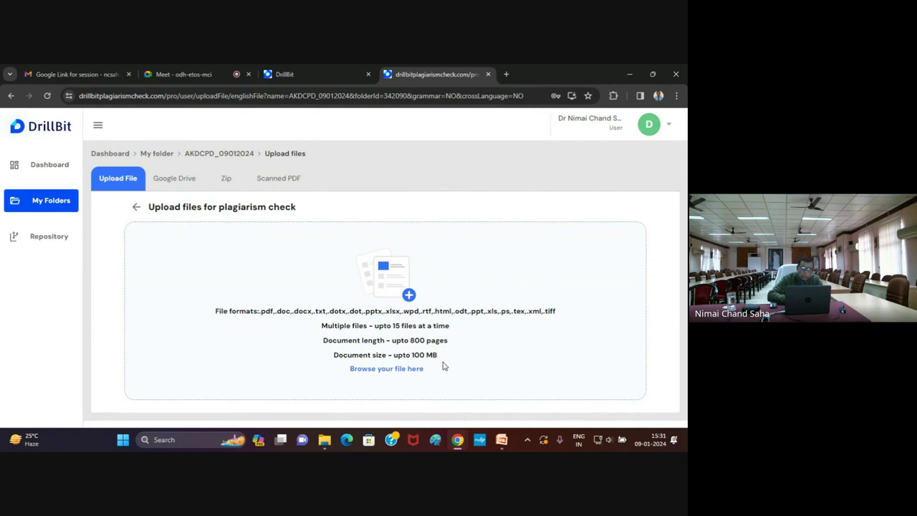
# Attach the G20 Library summit article file for upload
pyautogui.click(397, 371)
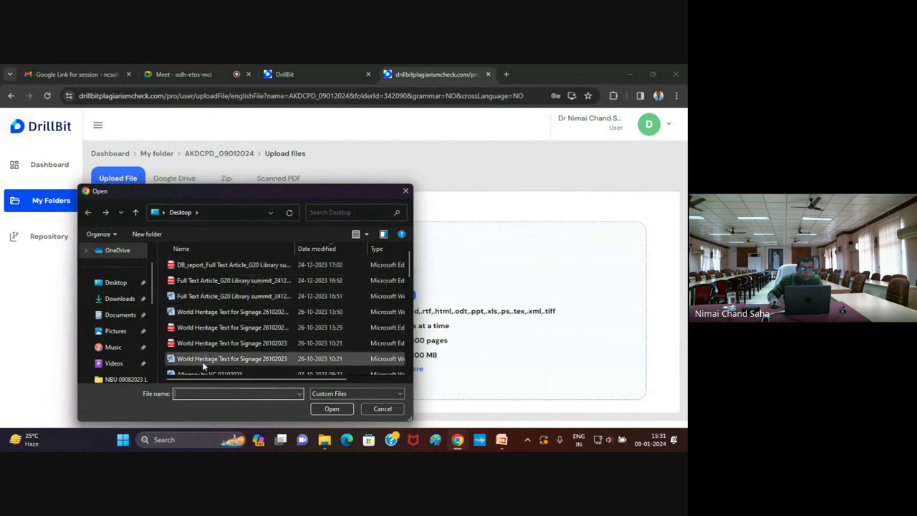
pyautogui.click(198, 299)
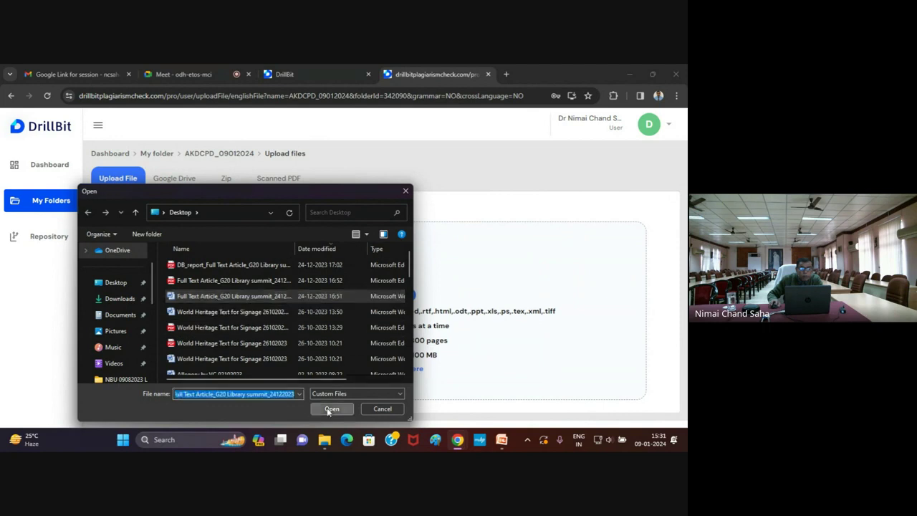
pyautogui.click(330, 408)
pyautogui.scroll(-3, 444, 354)
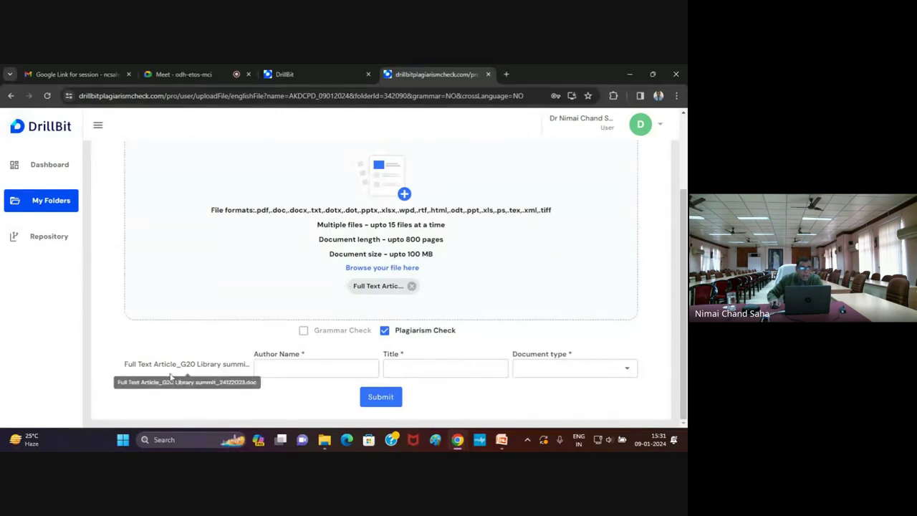
# Enter the author's name and the title 'Central Library'
pyautogui.click(263, 366)
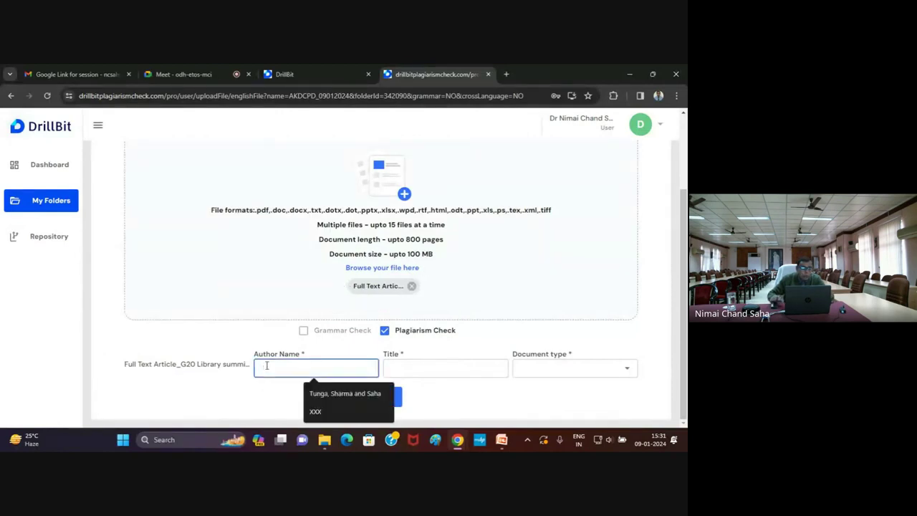
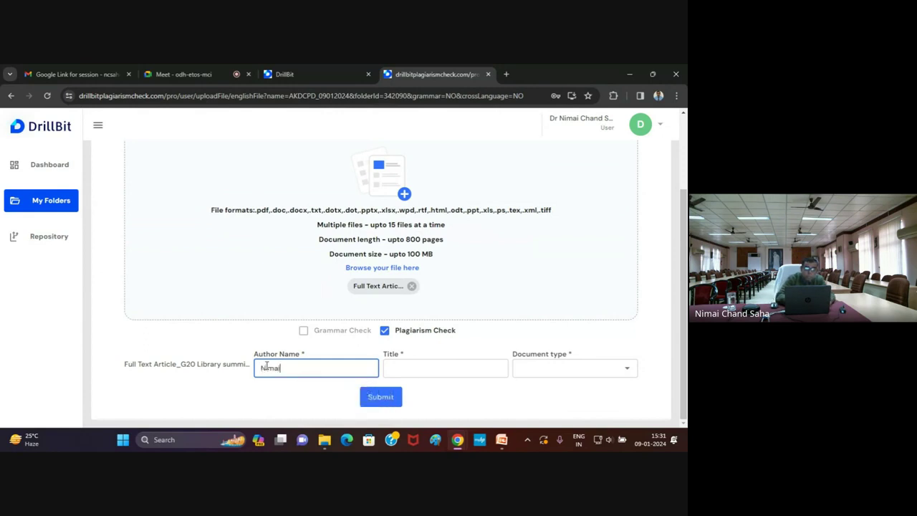
pyautogui.click(393, 367)
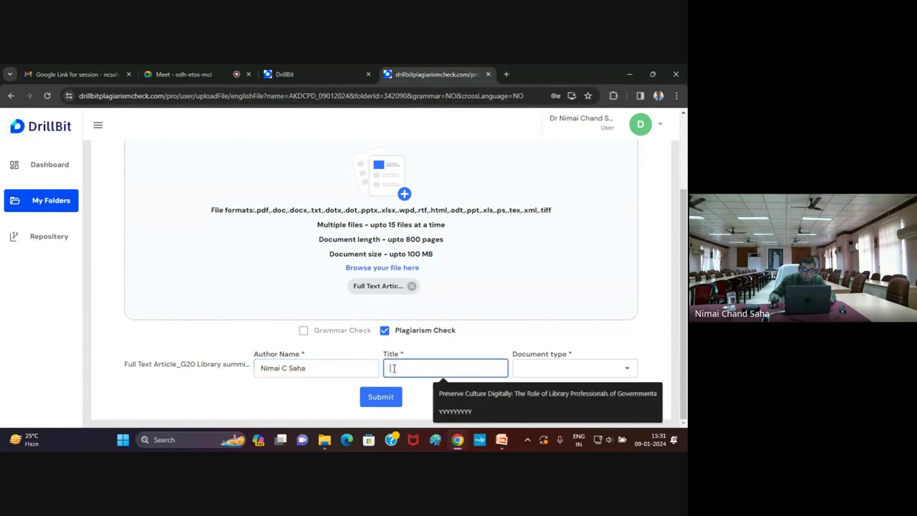
pyautogui.write('Centra')
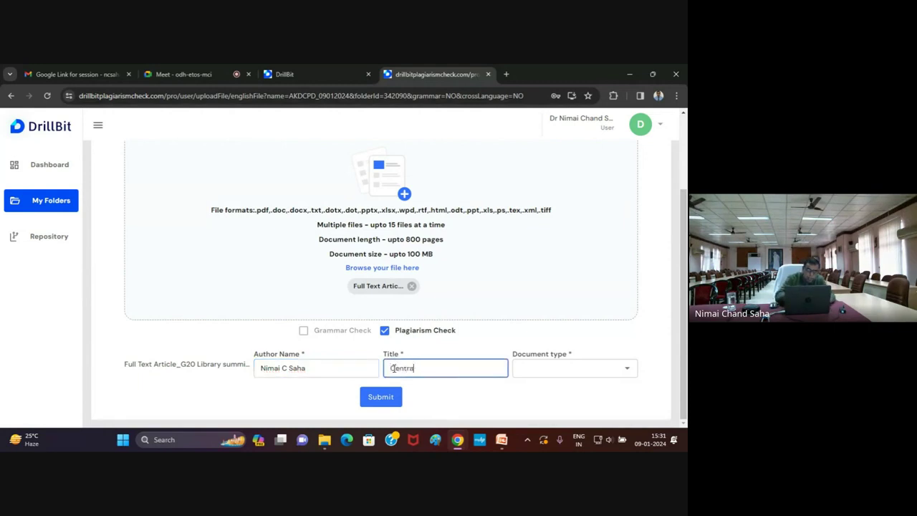
pyautogui.write('l Library')
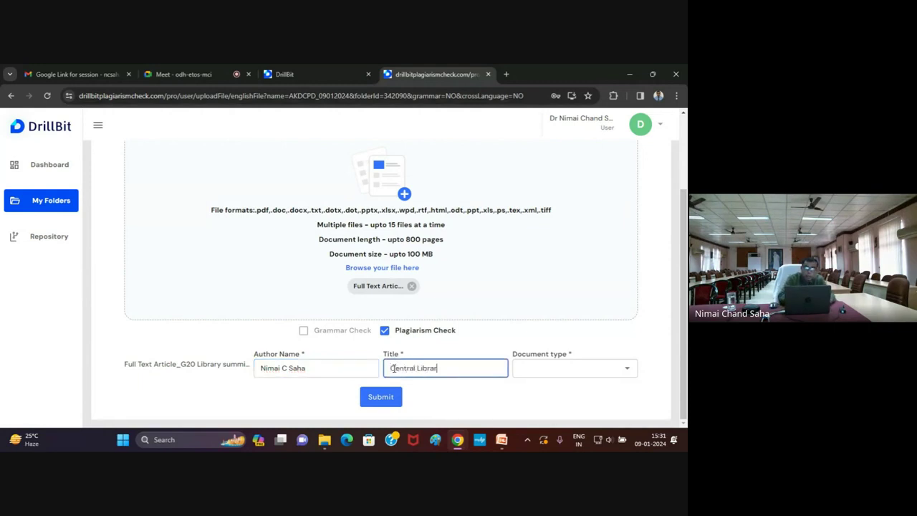
# Set the document type to Article and submit it for plagiarism checking
pyautogui.click(627, 368)
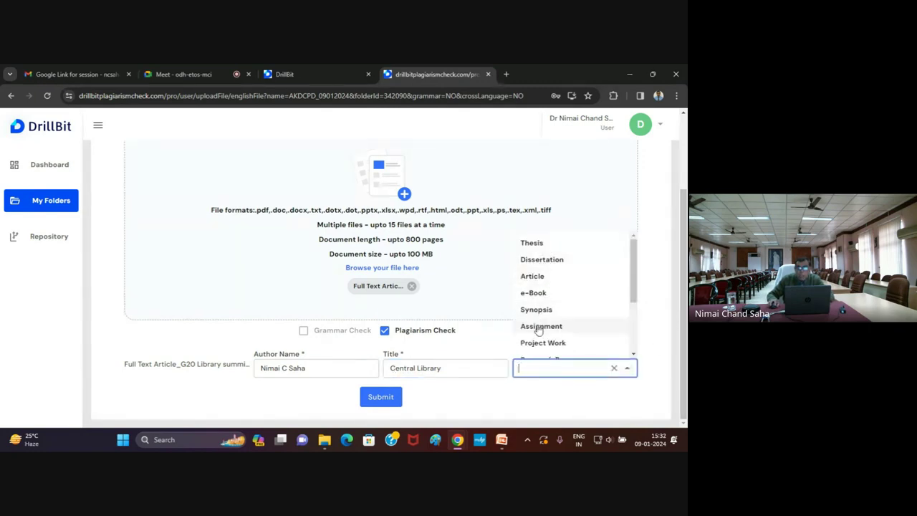
pyautogui.scroll(-1, 537, 331)
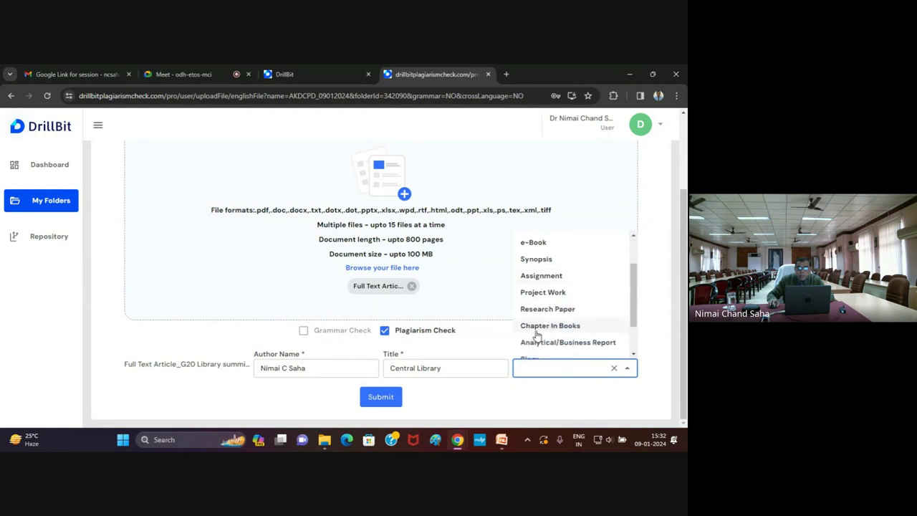
pyautogui.scroll(-1, 537, 332)
pyautogui.scroll(3, 538, 332)
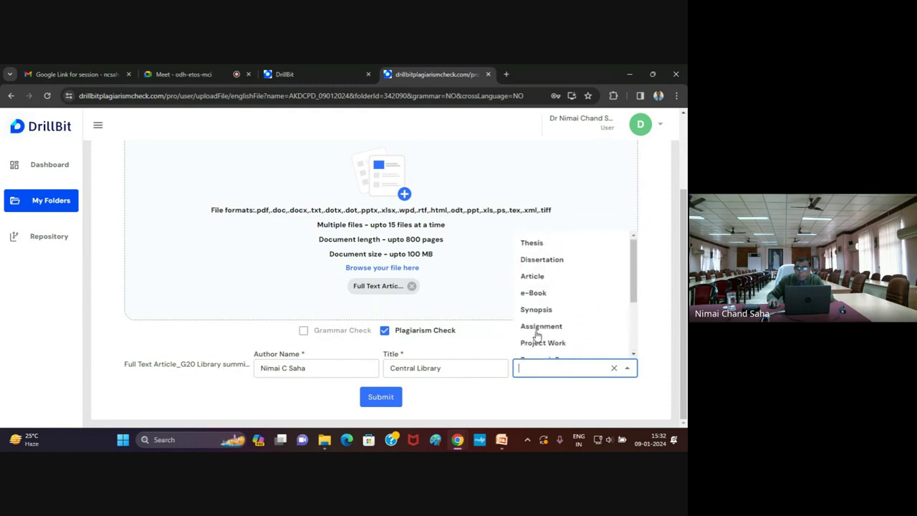
pyautogui.click(542, 277)
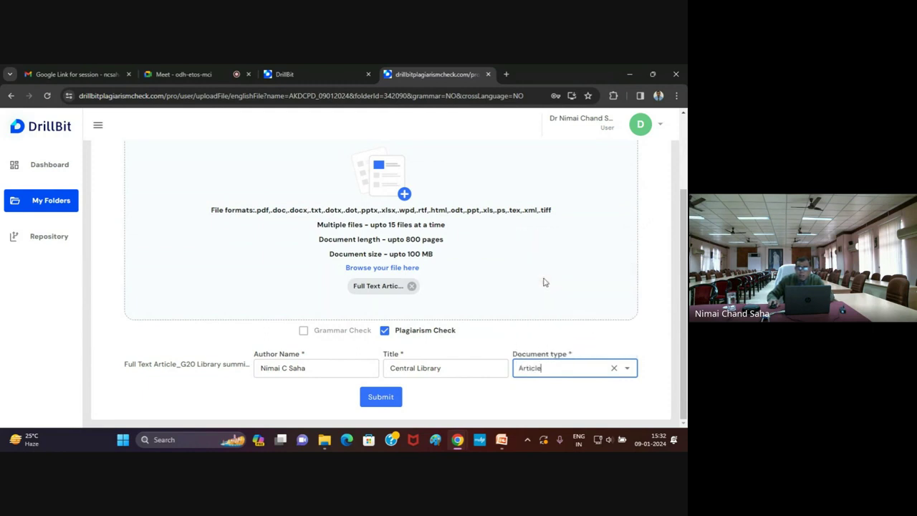
pyautogui.click(385, 402)
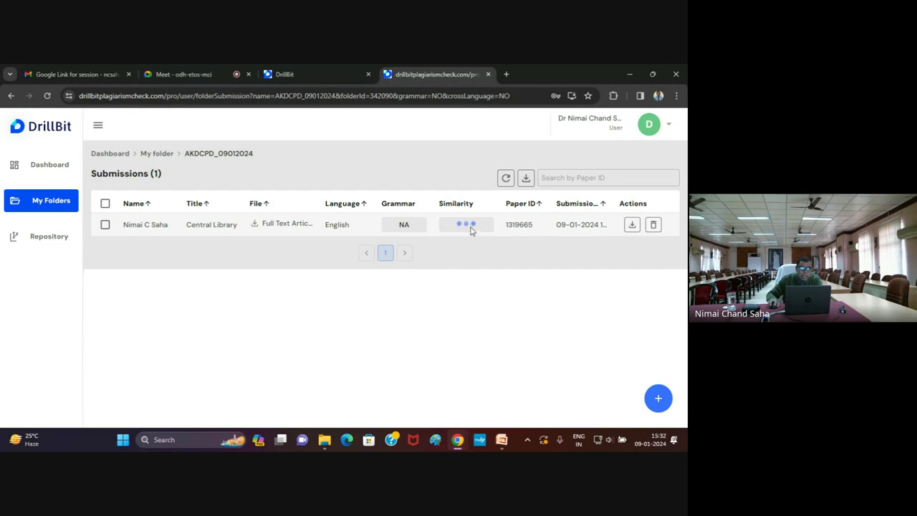
# Return to the My Folders list from the left sidebar
pyautogui.click(50, 202)
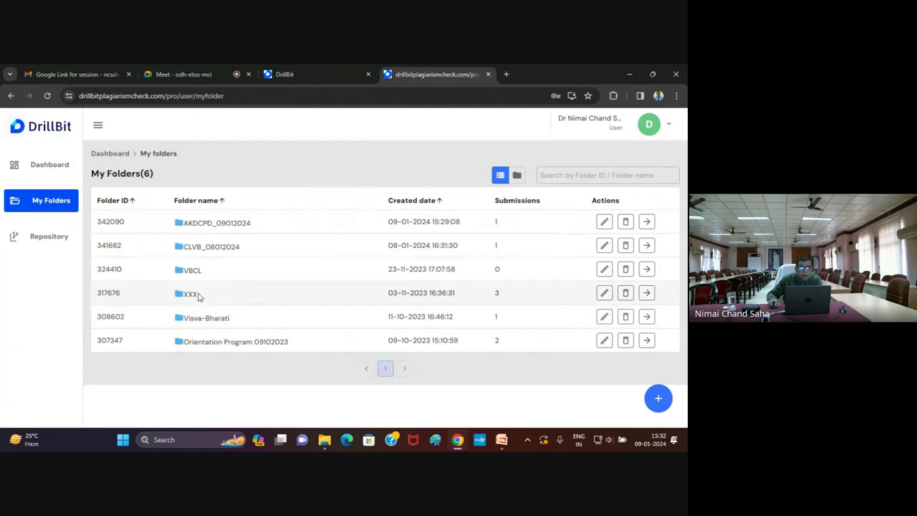
# Open the XXX folder and the 7% similarity report of its first submission
pyautogui.click(185, 295)
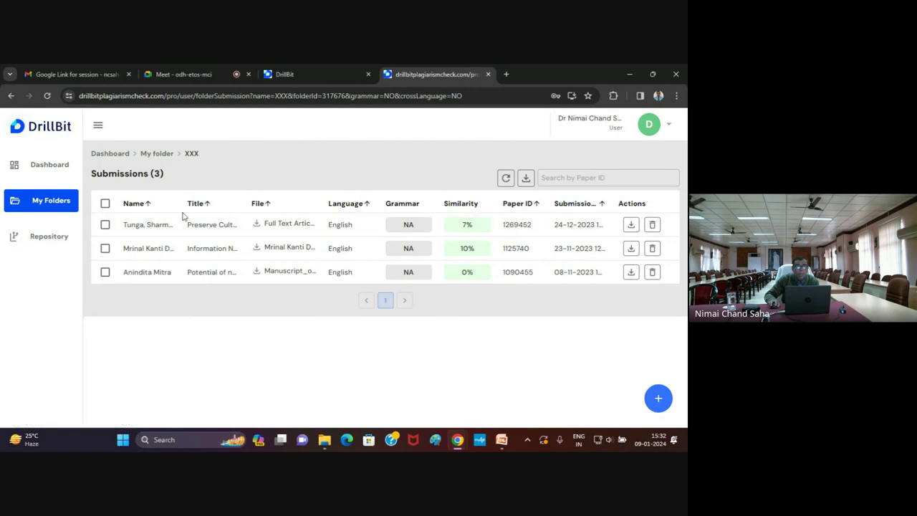
pyautogui.click(467, 225)
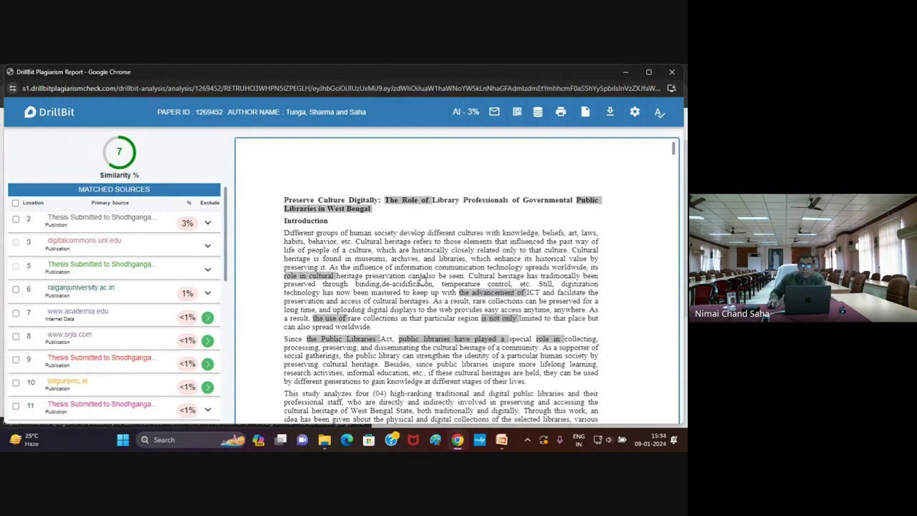
# Scroll through the report, then select 'the advancement of' to highlight its Shodhganga thesis source
pyautogui.scroll(-1, 423, 279)
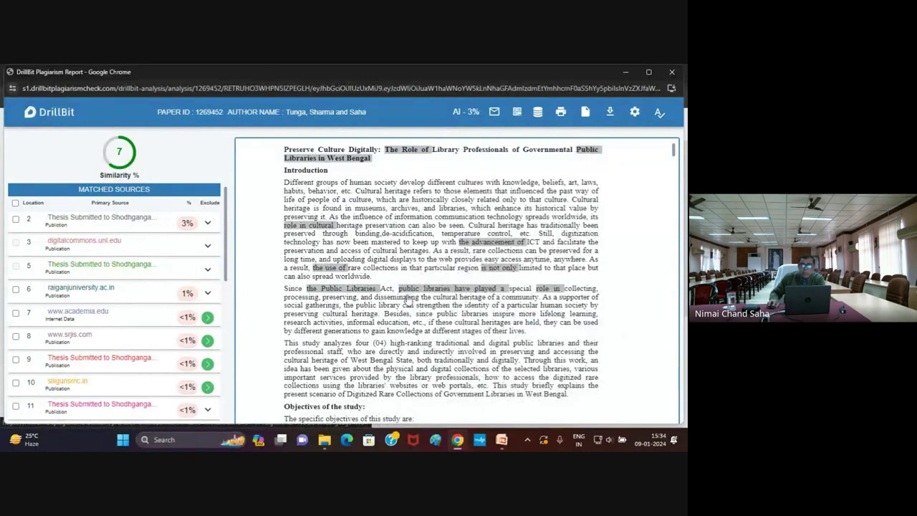
pyautogui.scroll(-1, 436, 294)
pyautogui.scroll(-5, 436, 294)
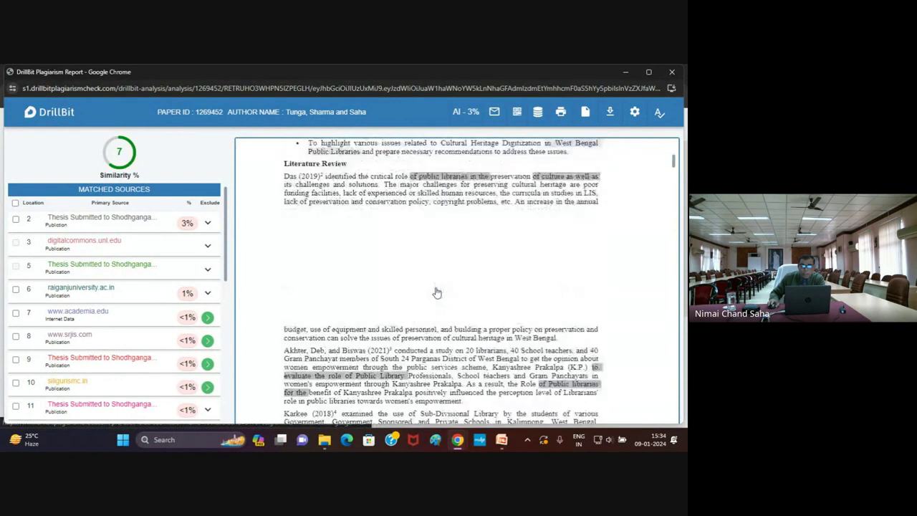
pyautogui.scroll(1, 437, 292)
pyautogui.scroll(2, 437, 292)
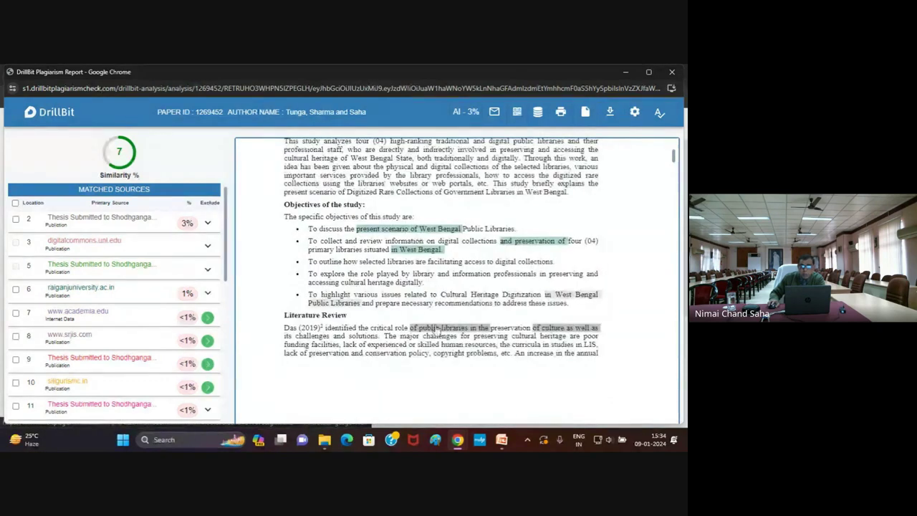
pyautogui.scroll(-12, 436, 331)
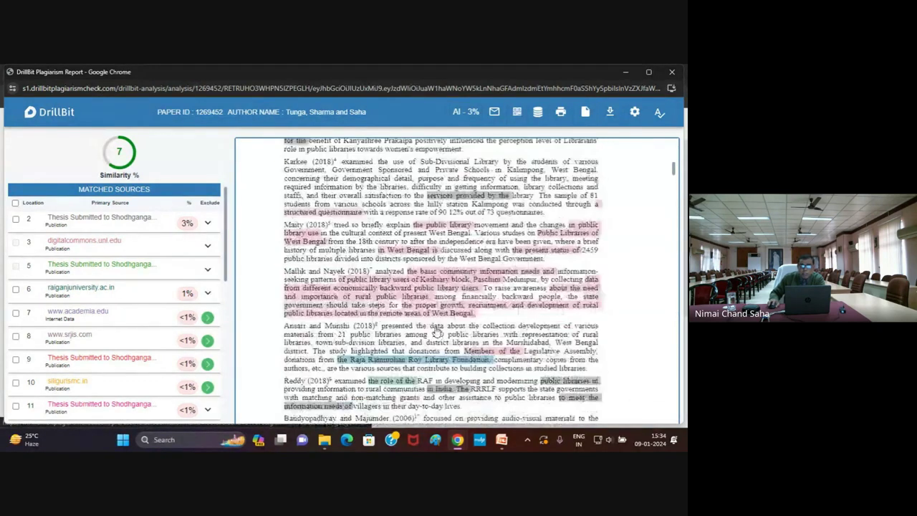
pyautogui.scroll(-10, 436, 295)
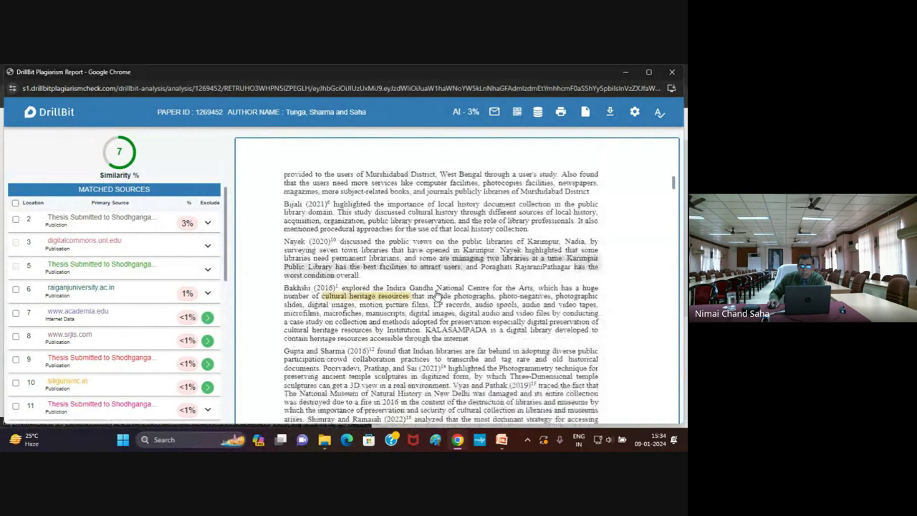
pyautogui.scroll(8, 366, 190)
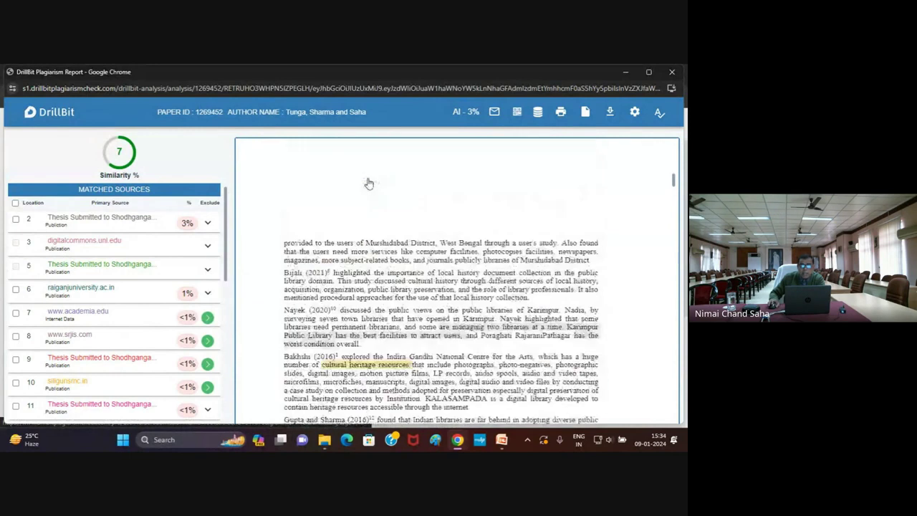
pyautogui.scroll(15, 370, 190)
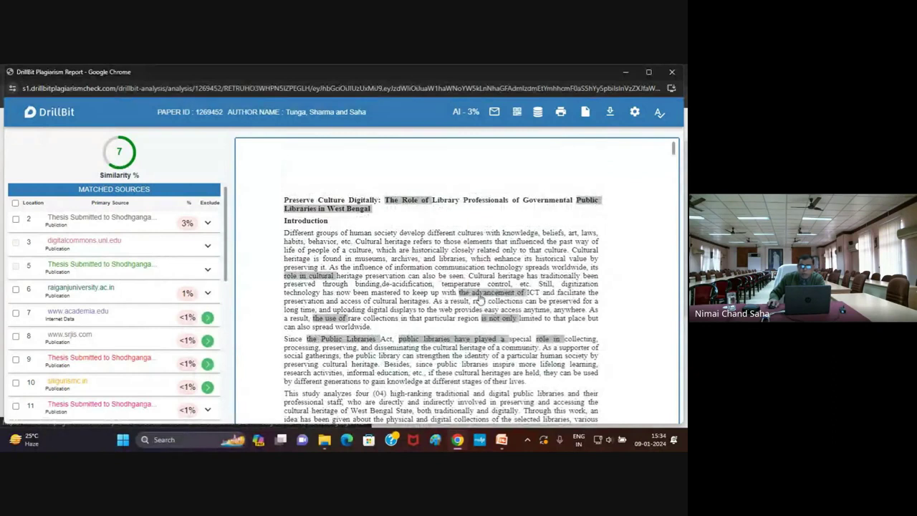
pyautogui.click(480, 301)
pyautogui.click(479, 300)
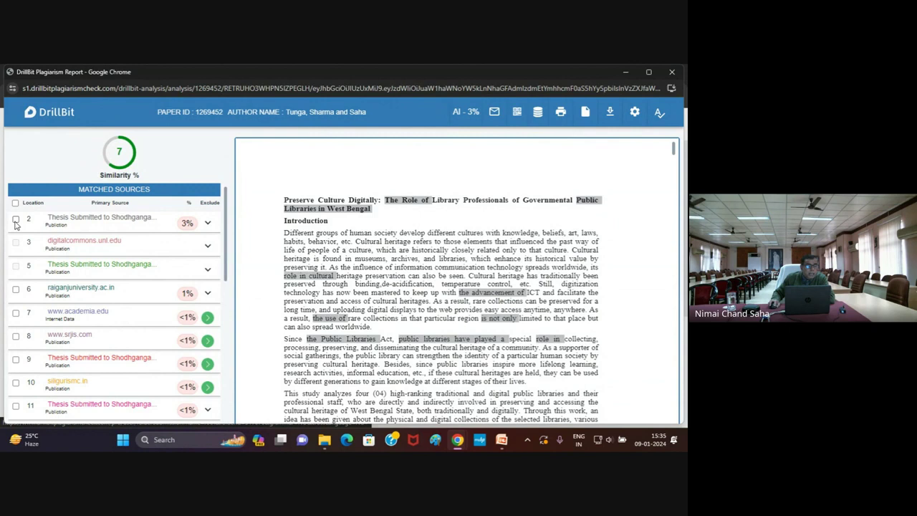
pyautogui.click(16, 220)
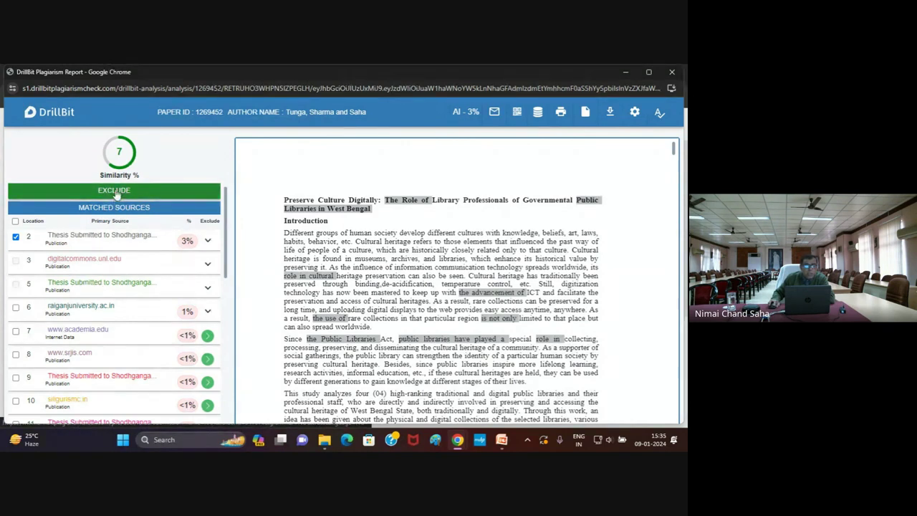
pyautogui.click(15, 239)
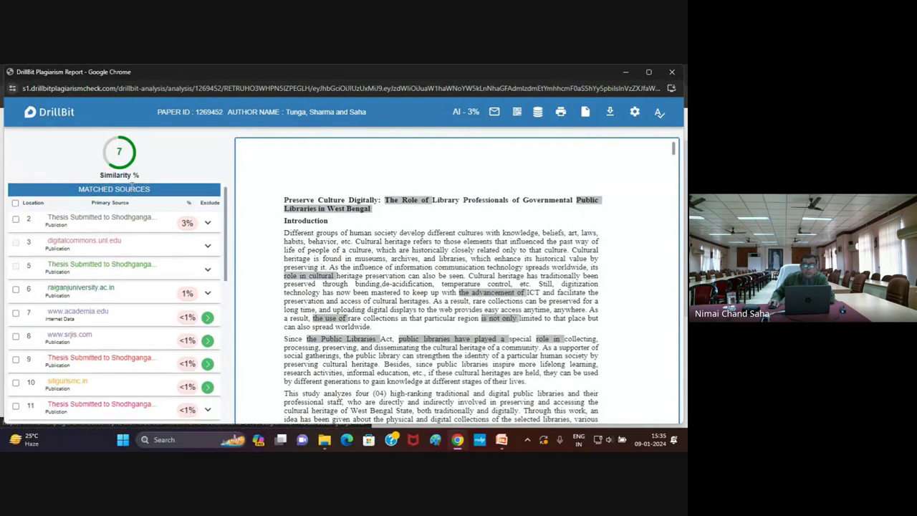
pyautogui.click(16, 218)
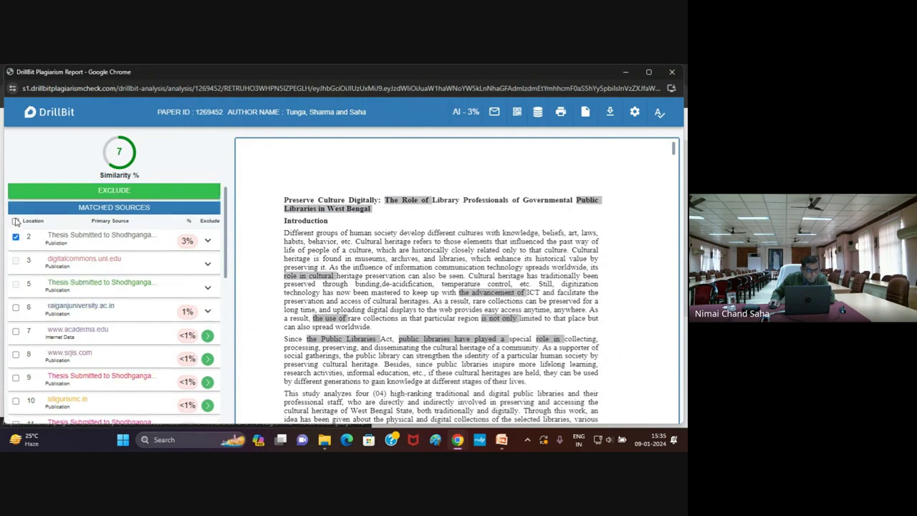
pyautogui.click(114, 190)
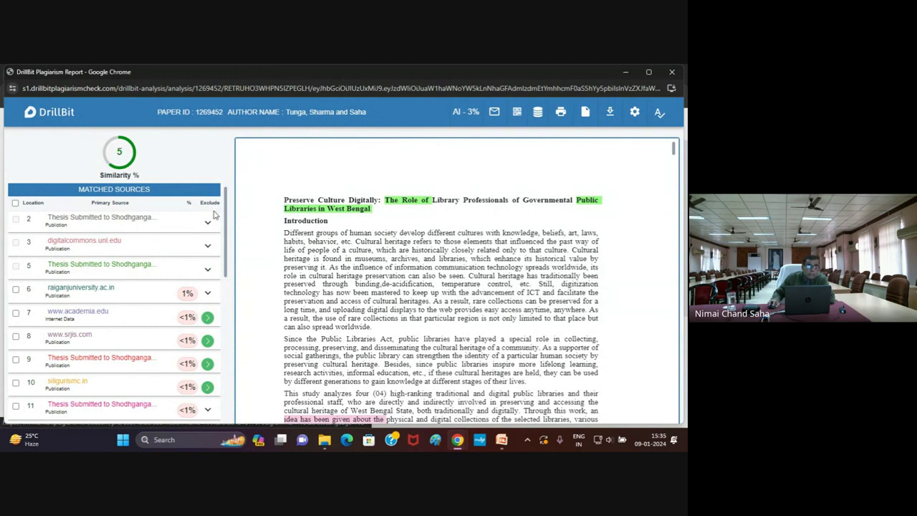
pyautogui.moveTo(225, 259); pyautogui.dragTo(223, 393)
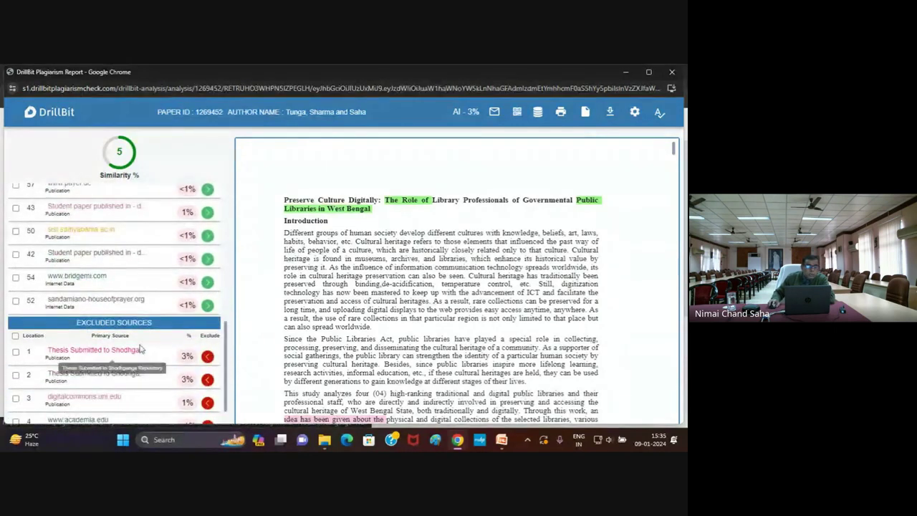
pyautogui.scroll(-1, 143, 365)
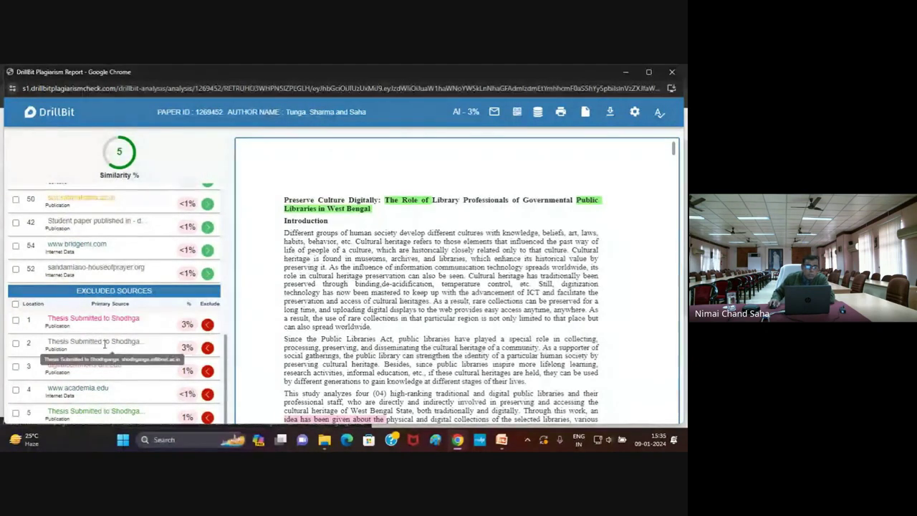
pyautogui.scroll(15, 152, 334)
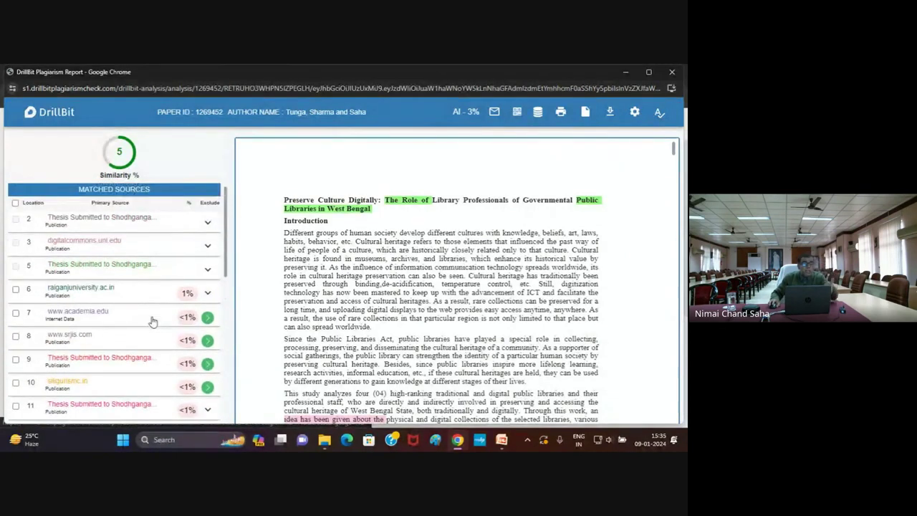
pyautogui.scroll(-3, 152, 320)
pyautogui.scroll(-5, 152, 320)
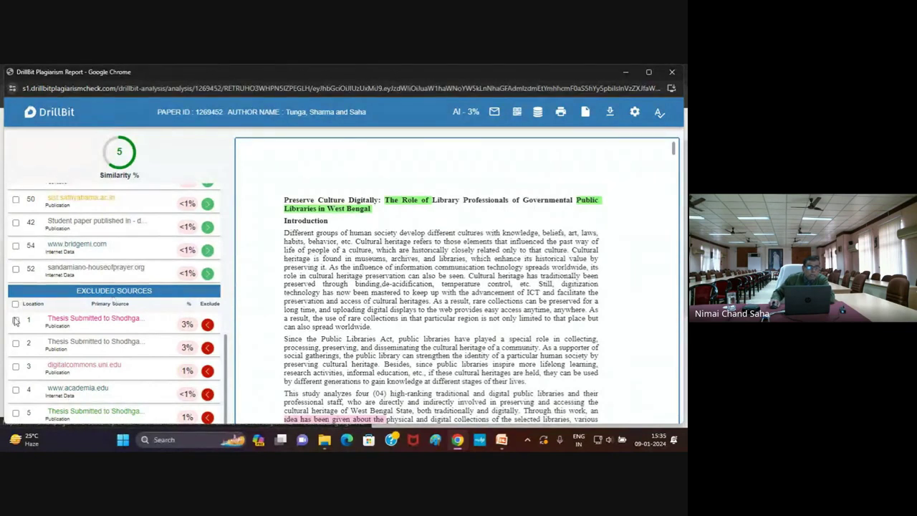
# Select all excluded sources and include them, raising similarity to 10%
pyautogui.click(15, 304)
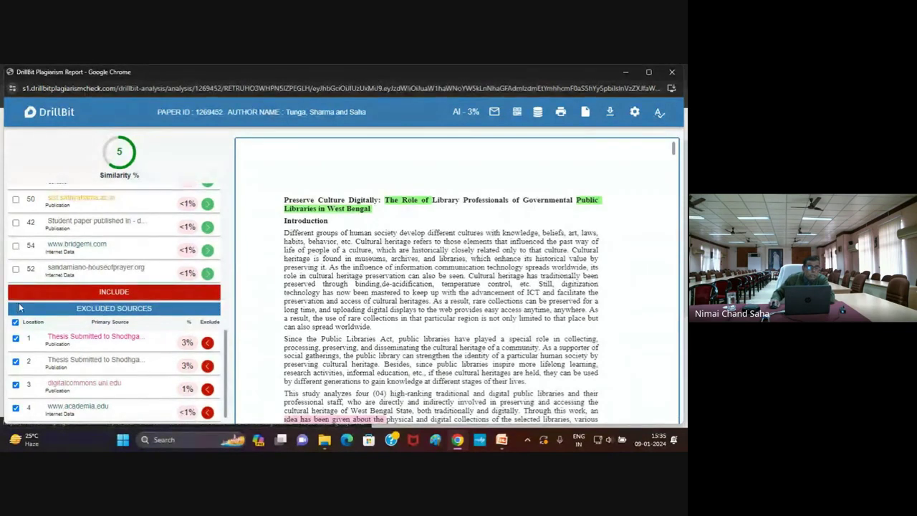
pyautogui.click(112, 292)
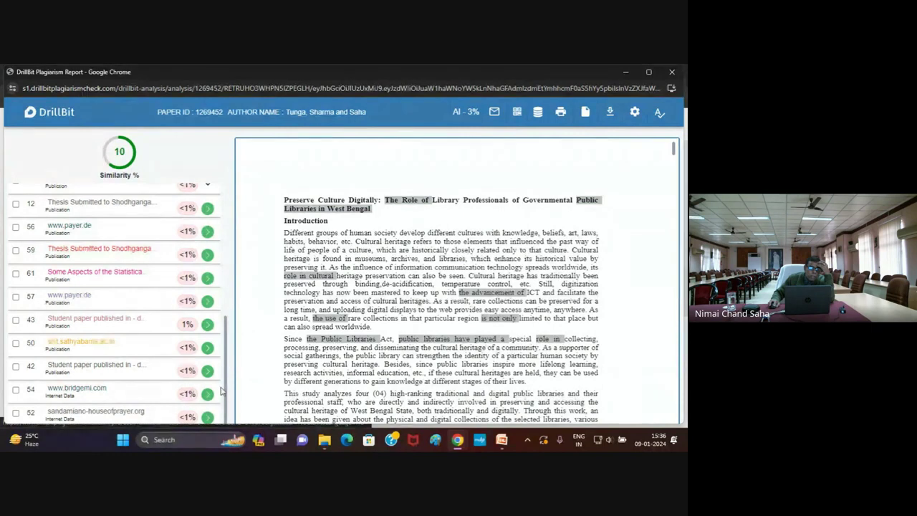
pyautogui.moveTo(225, 394); pyautogui.dragTo(240, 202)
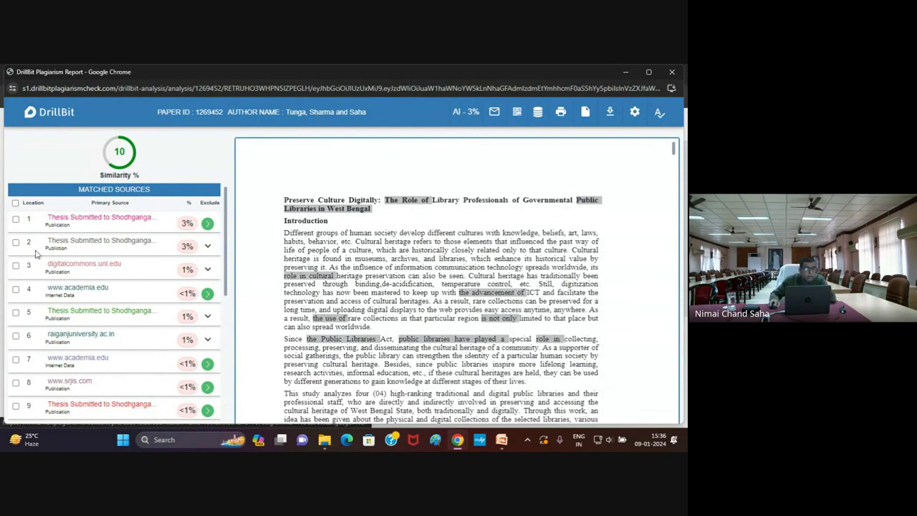
# Tick matched sources 1 to 5 and exclude them from the report
pyautogui.click(16, 219)
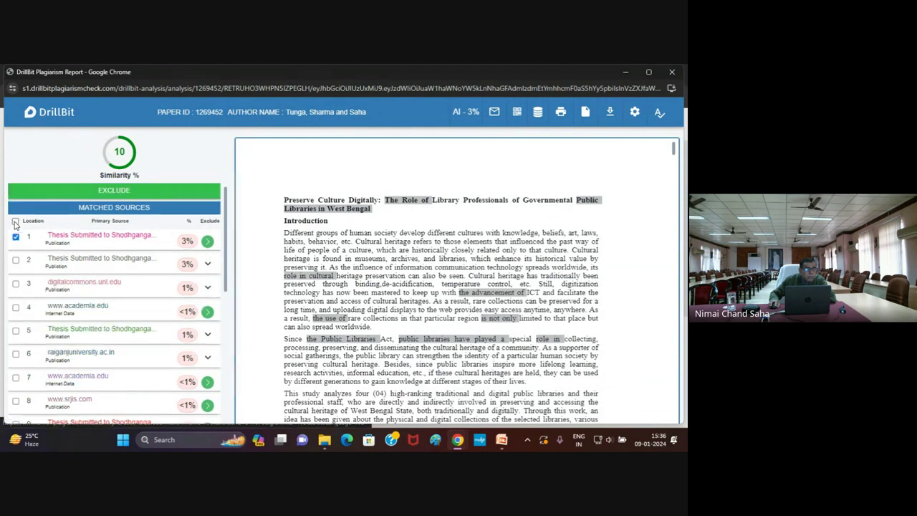
pyautogui.click(16, 259)
pyautogui.click(15, 284)
pyautogui.click(16, 306)
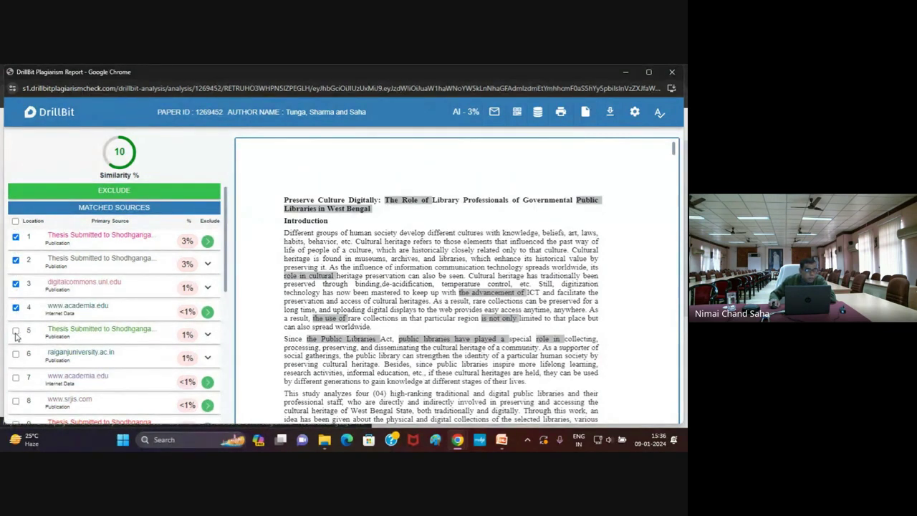
pyautogui.click(16, 332)
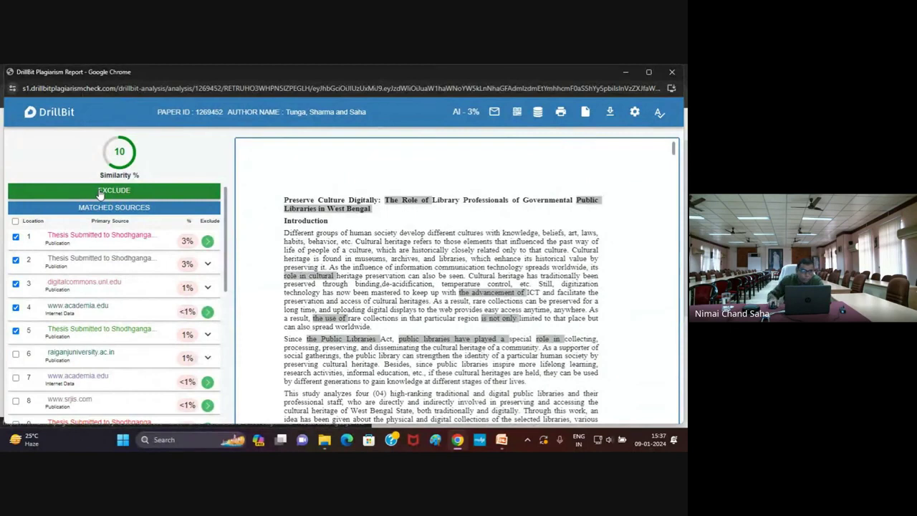
pyautogui.click(99, 192)
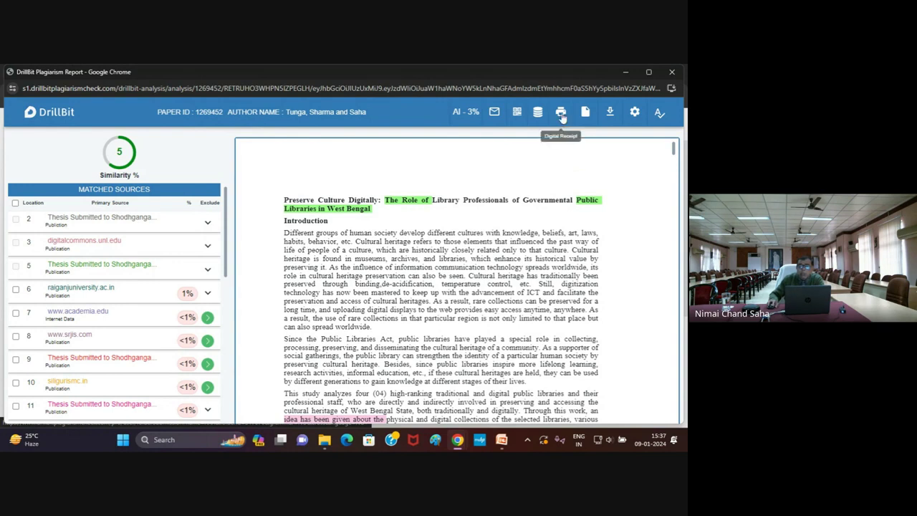
# Open the digital receipt certificate, compare Thesis and Article, and choose the Dissertation version
pyautogui.click(561, 115)
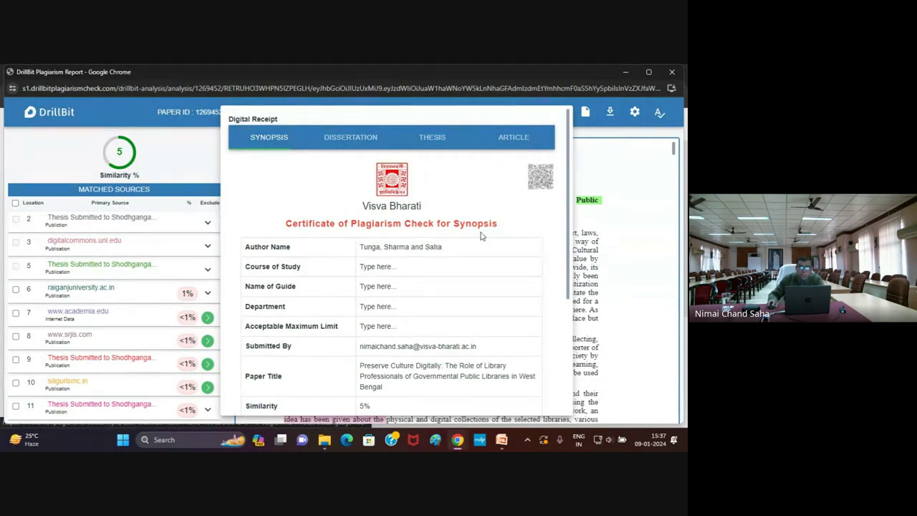
pyautogui.click(433, 138)
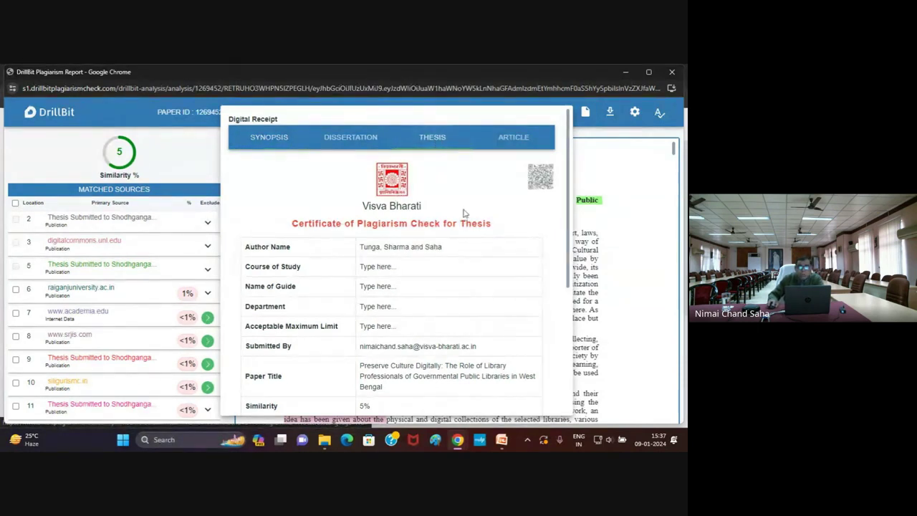
pyautogui.click(521, 143)
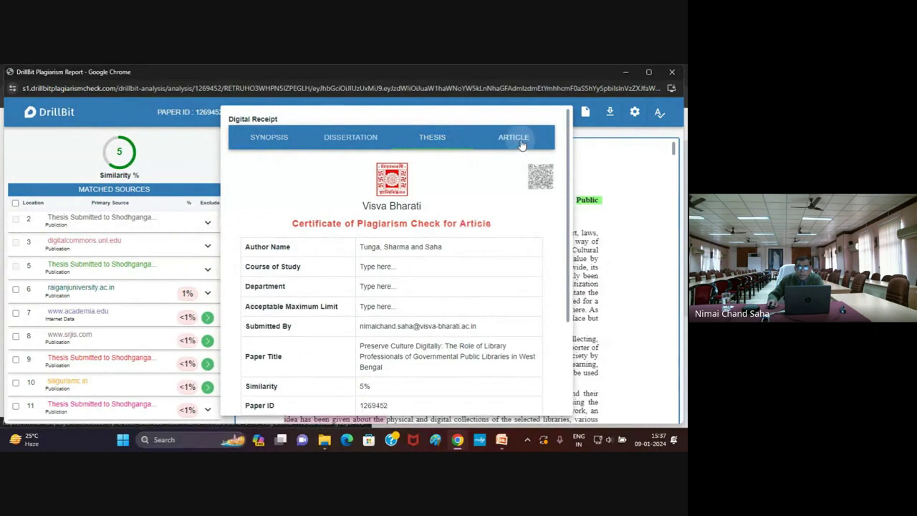
pyautogui.click(329, 142)
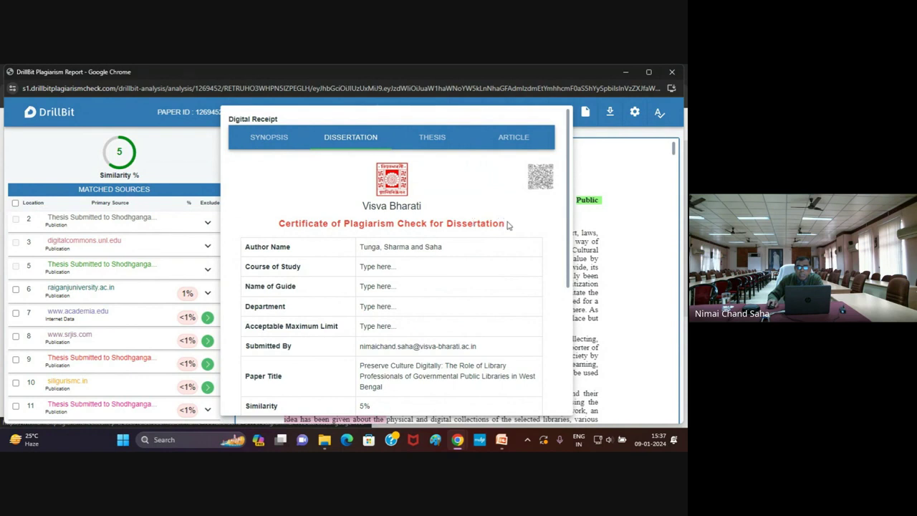
pyautogui.scroll(-2, 507, 225)
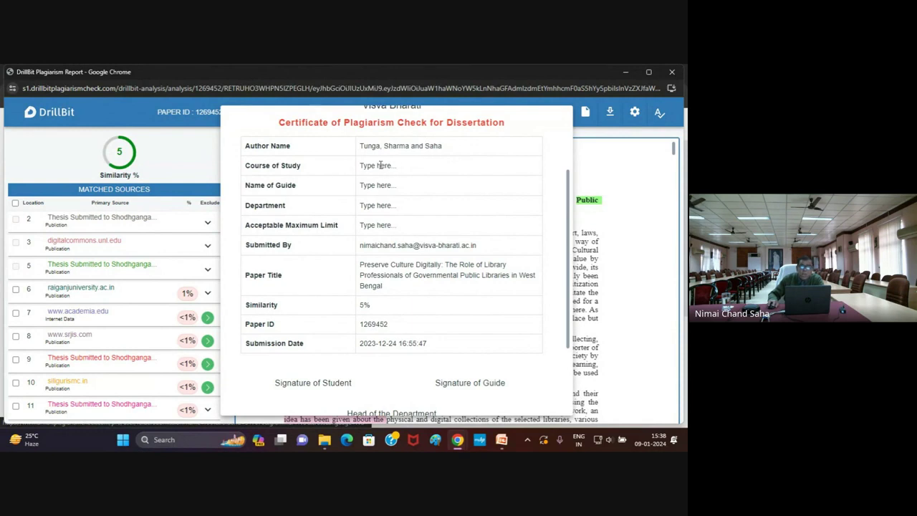
# Replace the Name of Guide placeholder with the guide's name, then select the Signature of Student text
pyautogui.moveTo(361, 166); pyautogui.dragTo(401, 167)
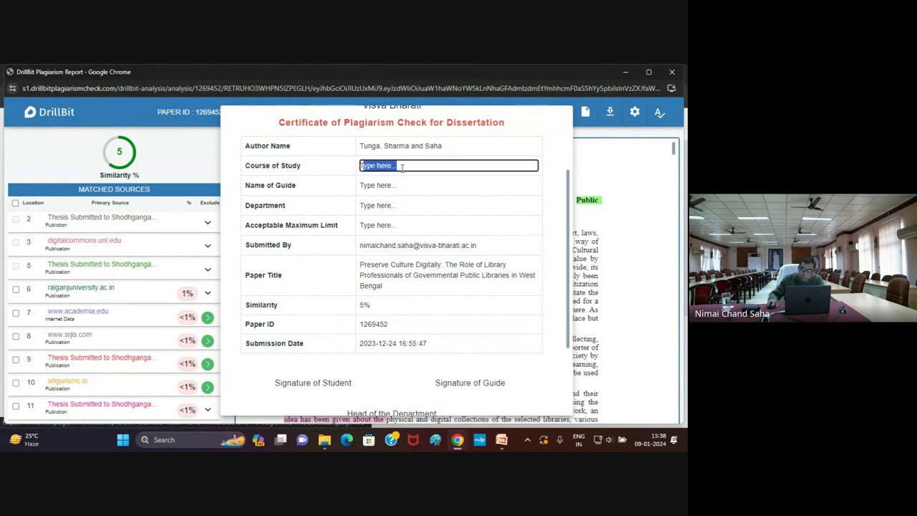
pyautogui.click(363, 185)
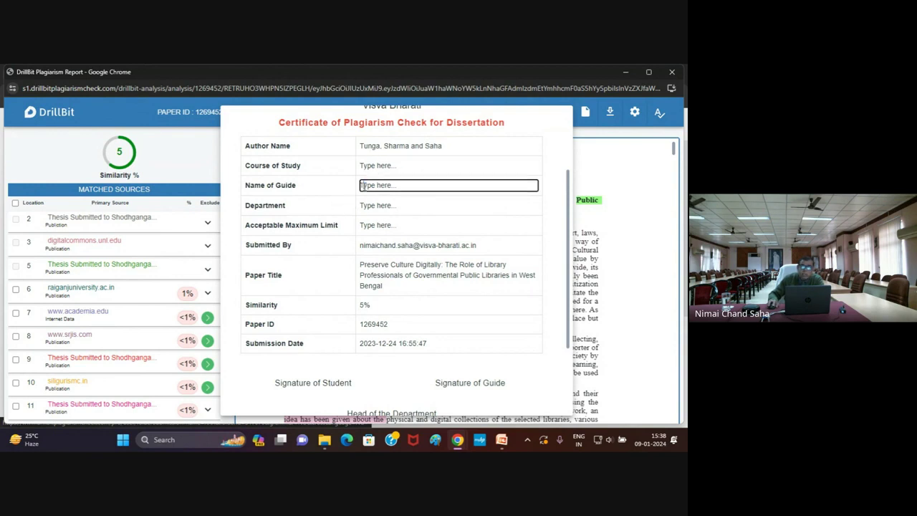
pyautogui.moveTo(363, 185); pyautogui.dragTo(434, 181)
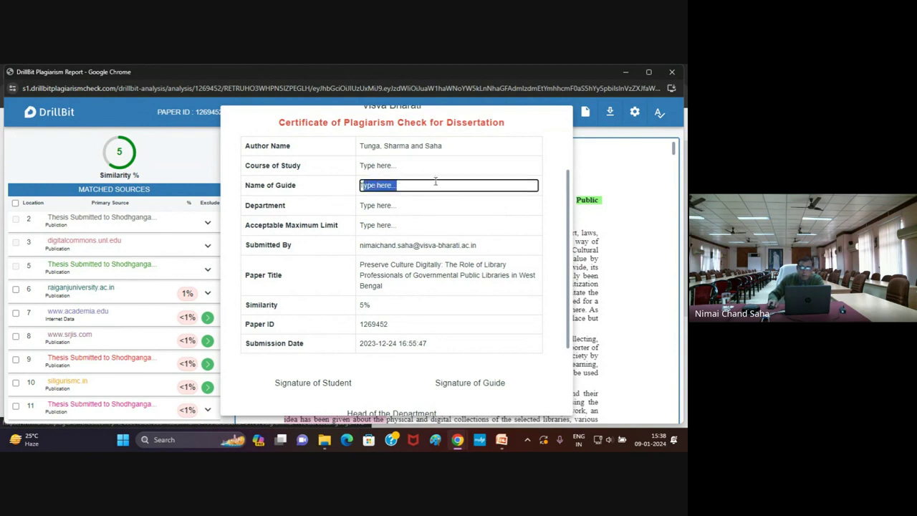
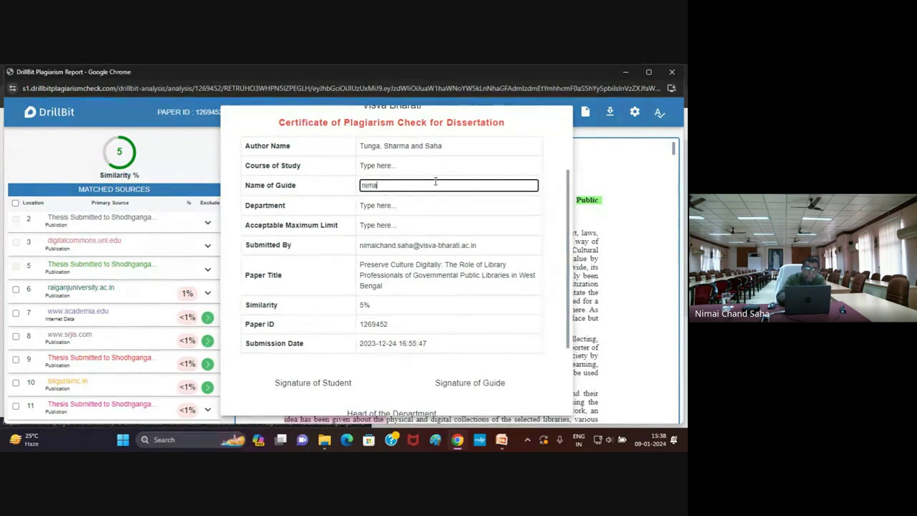
pyautogui.click(381, 205)
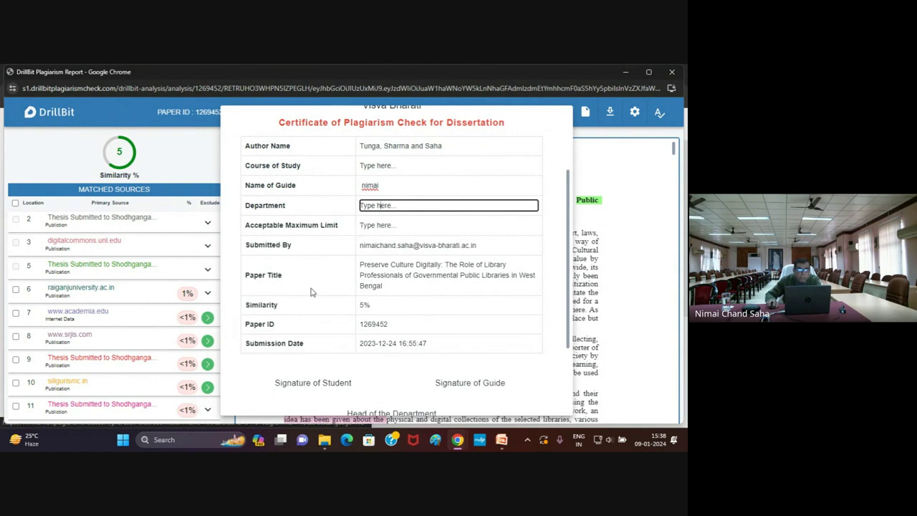
pyautogui.scroll(-1, 356, 314)
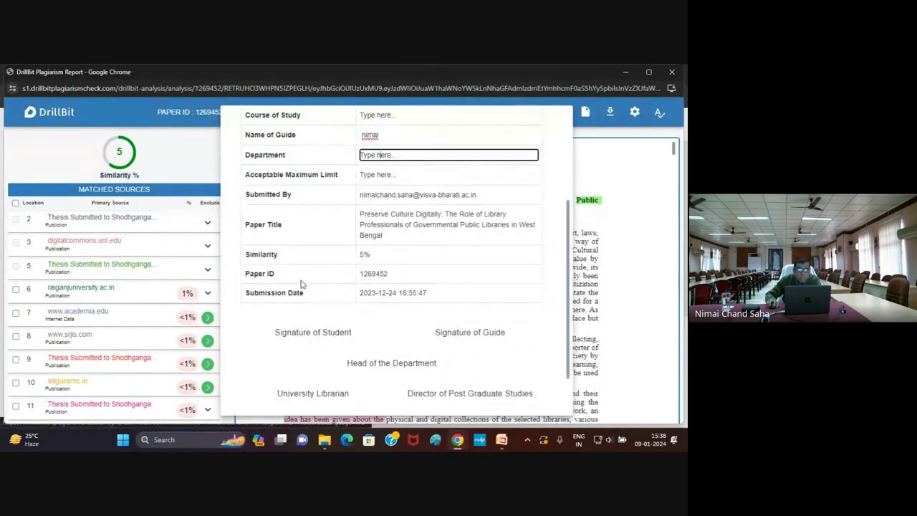
pyautogui.scroll(-1, 373, 319)
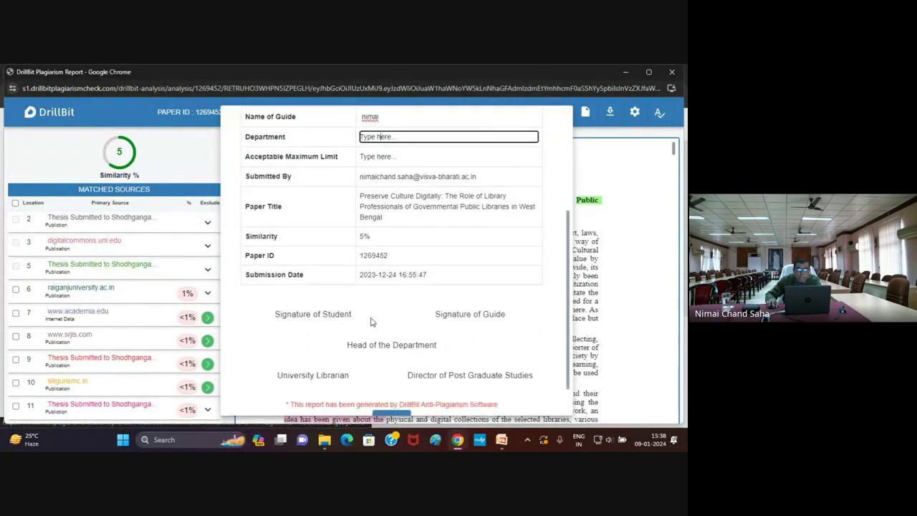
pyautogui.moveTo(273, 279); pyautogui.dragTo(352, 277)
# Enter the student's name under Signature of Student and the guide's name under Signature of Guide
pyautogui.click(352, 277)
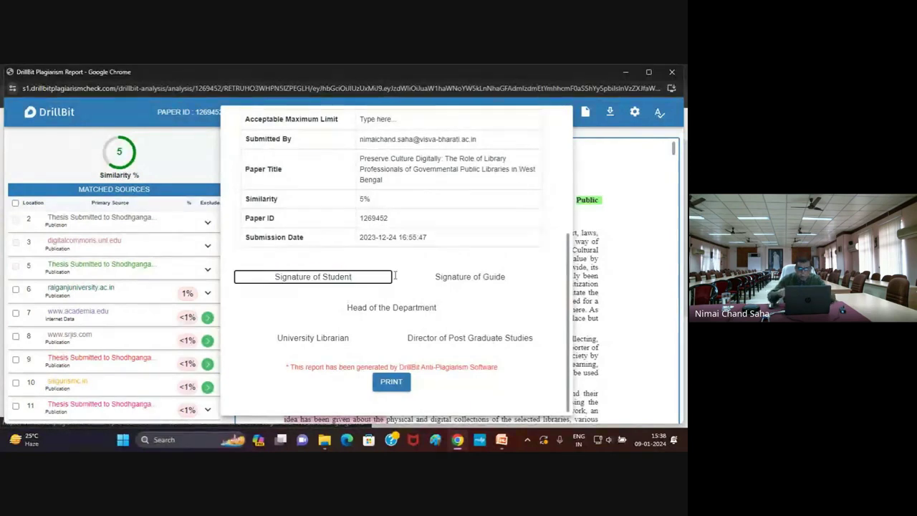
pyautogui.press('Return')
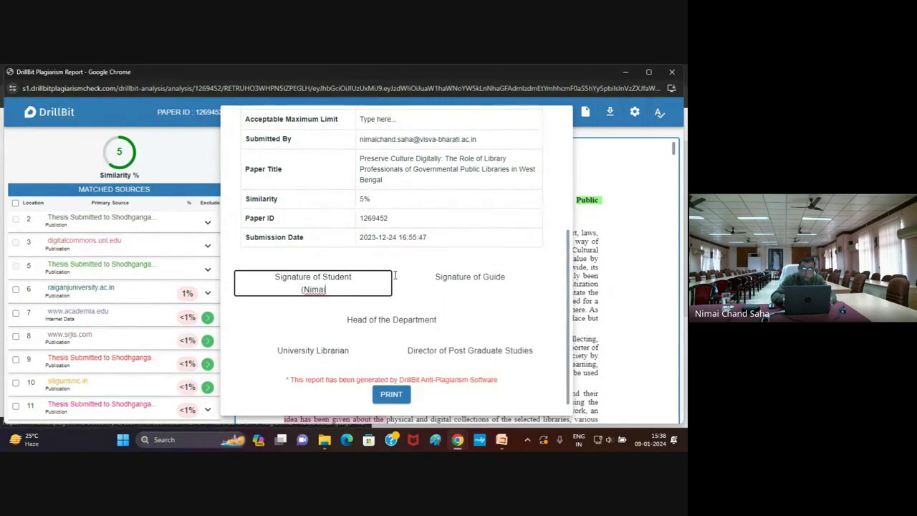
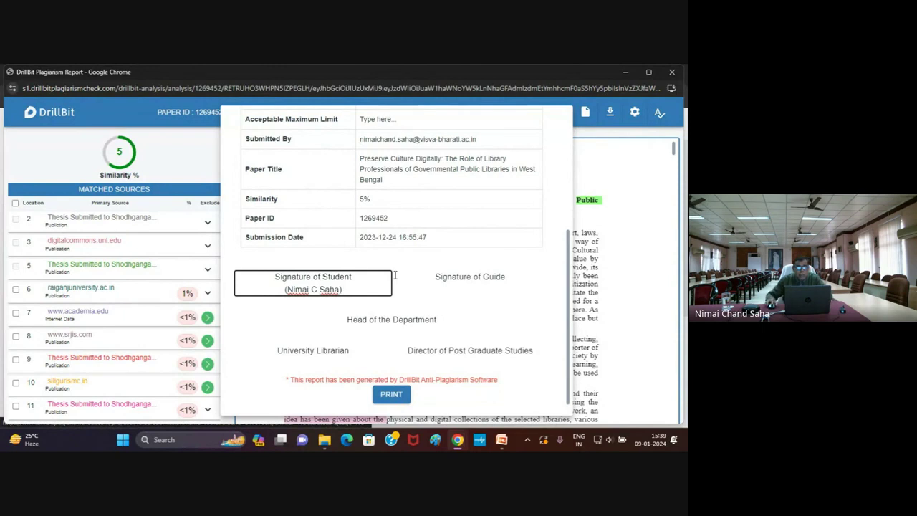
pyautogui.click(505, 277)
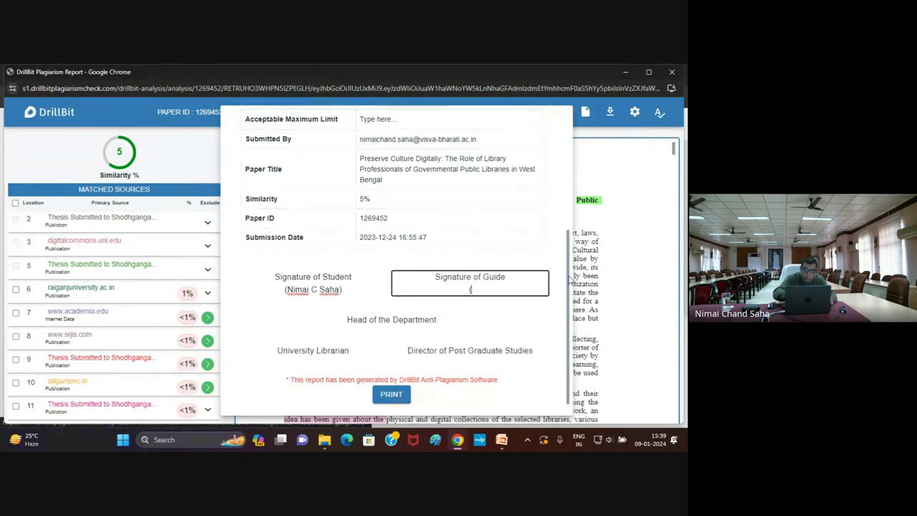
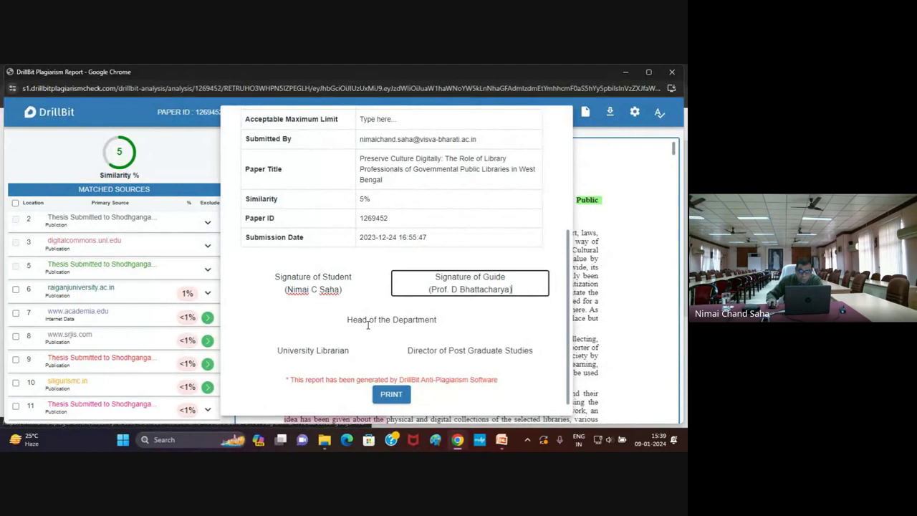
# Delete the Head of the Department, University Librarian and Director of Post Graduate Studies labels
pyautogui.click(362, 324)
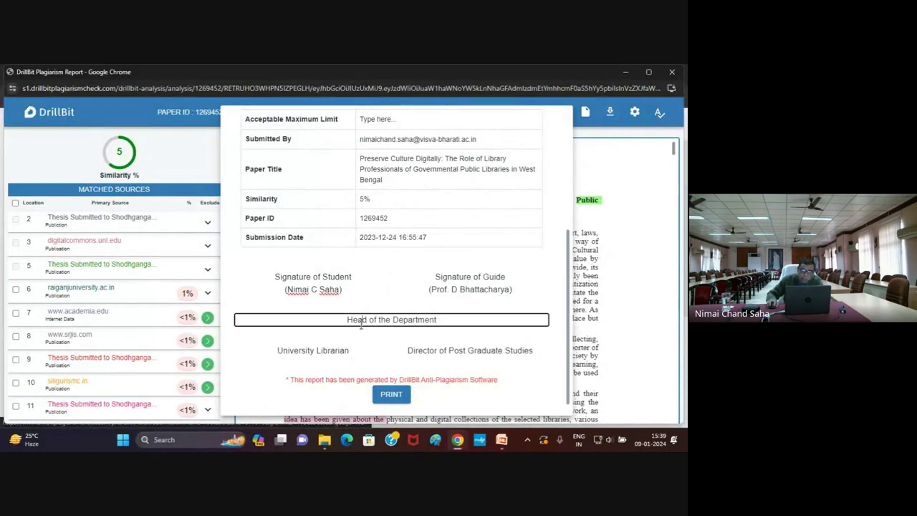
pyautogui.moveTo(347, 319); pyautogui.dragTo(445, 320)
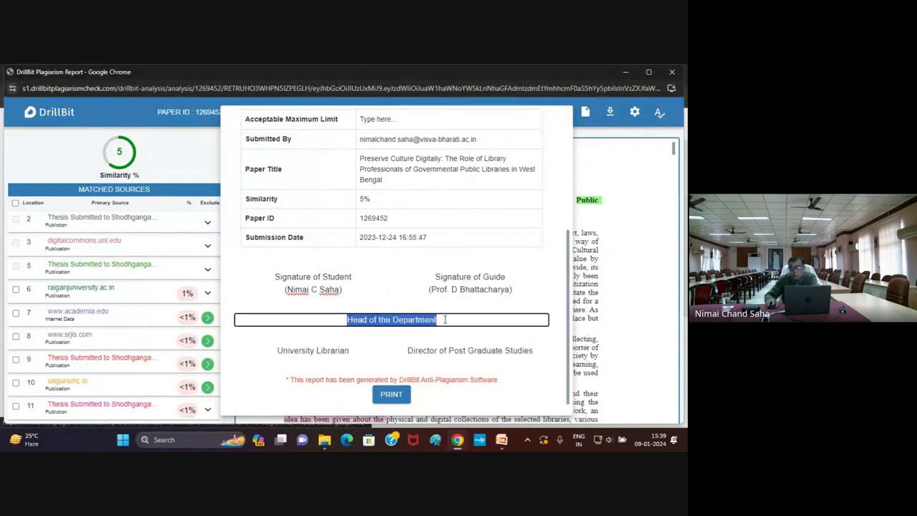
pyautogui.press('Delete')
pyautogui.click(351, 352)
pyautogui.moveTo(349, 350); pyautogui.dragTo(278, 353)
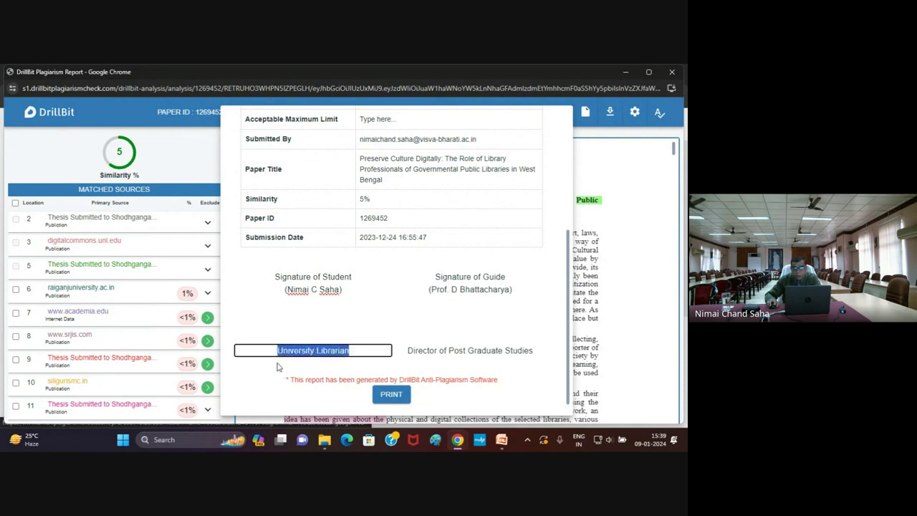
pyautogui.press('Delete')
pyautogui.click(420, 351)
pyautogui.moveTo(407, 350); pyautogui.dragTo(534, 350)
pyautogui.press('Delete')
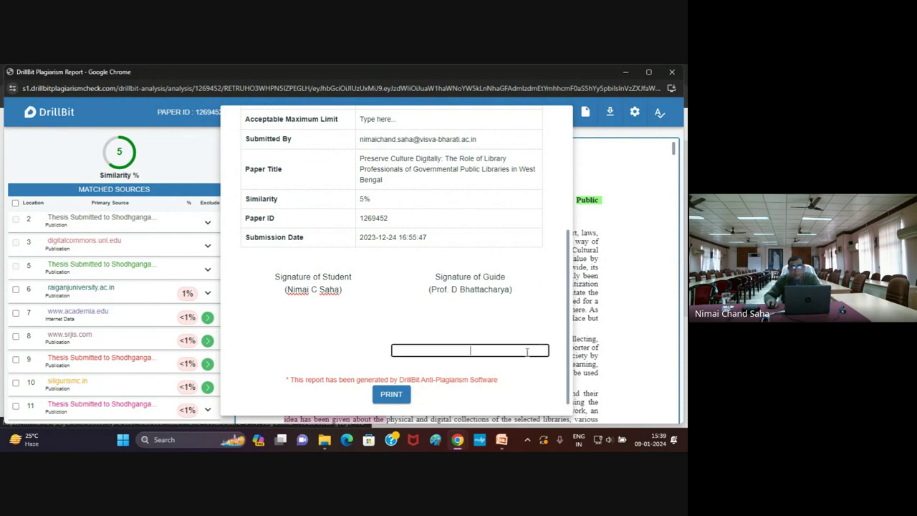
pyautogui.scroll(3, 407, 209)
pyautogui.scroll(-5, 406, 209)
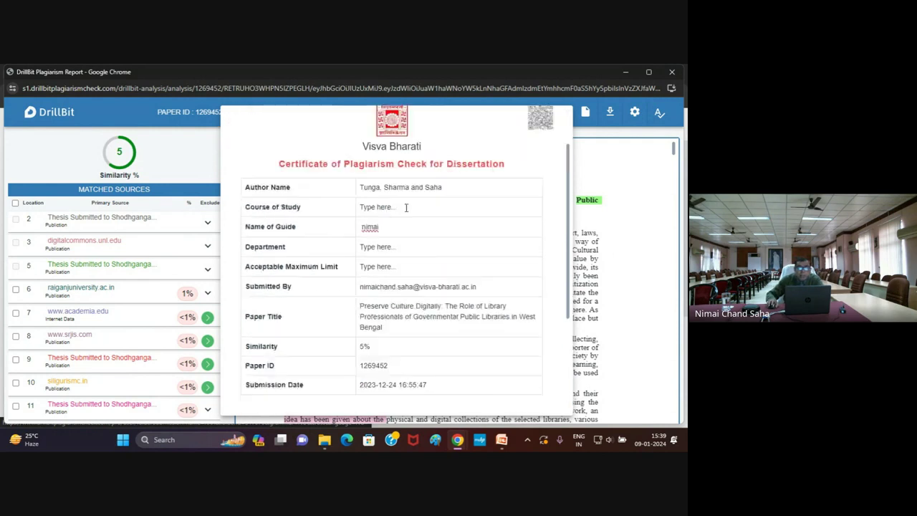
pyautogui.click(391, 383)
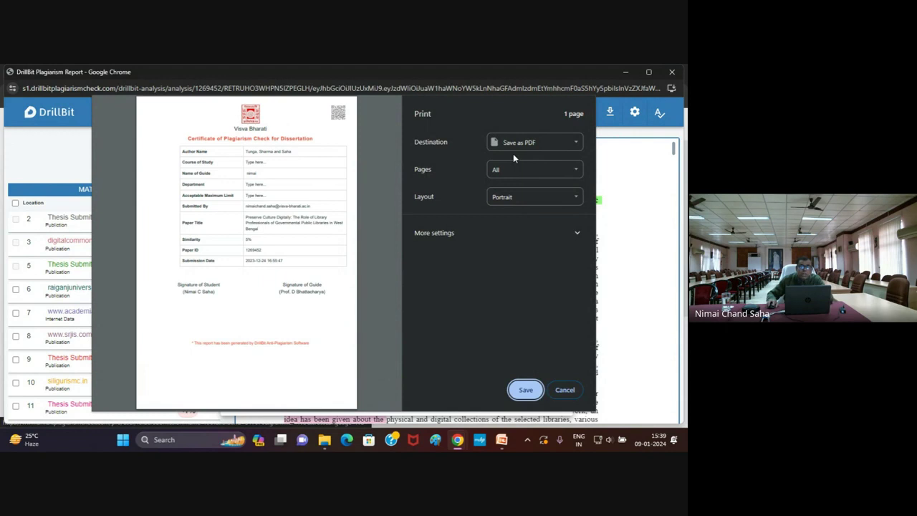
pyautogui.click(577, 149)
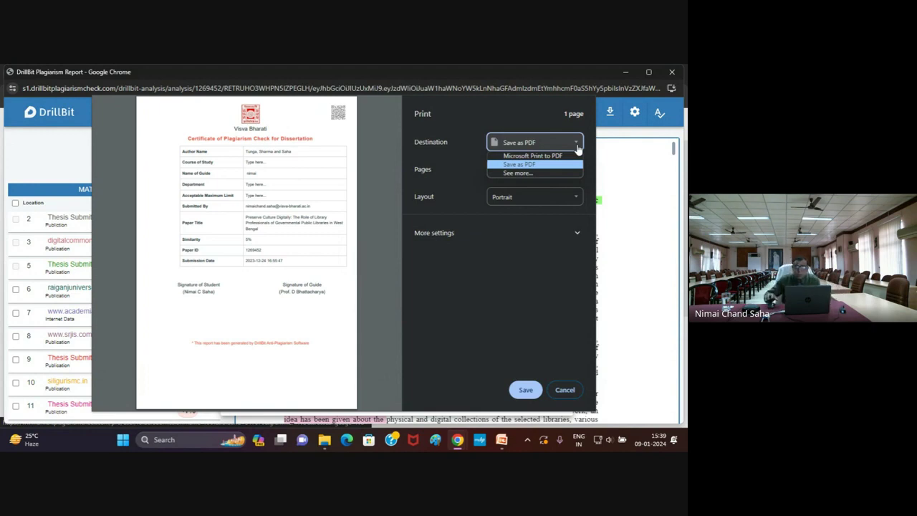
pyautogui.click(565, 394)
pyautogui.scroll(3, 520, 368)
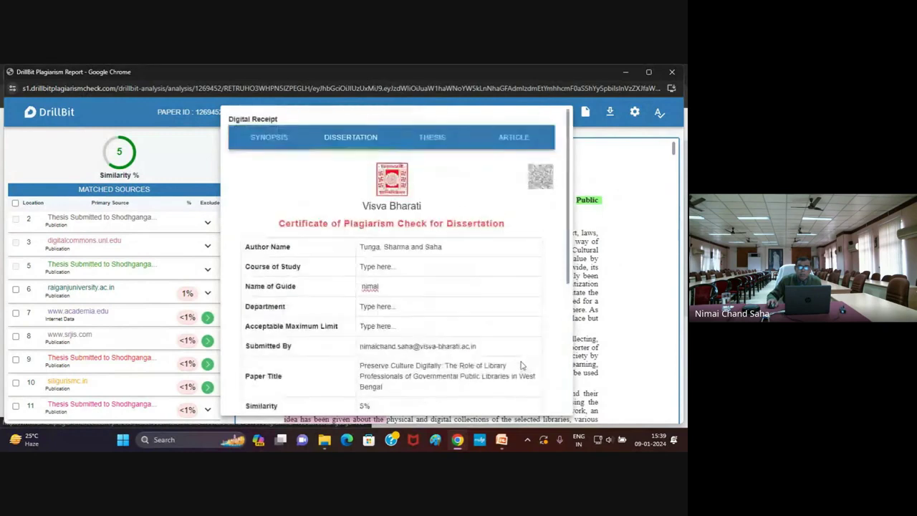
# Close the Digital Receipt, download the PDF Report, and open the DB_report file from Chrome's downloads
pyautogui.click(191, 161)
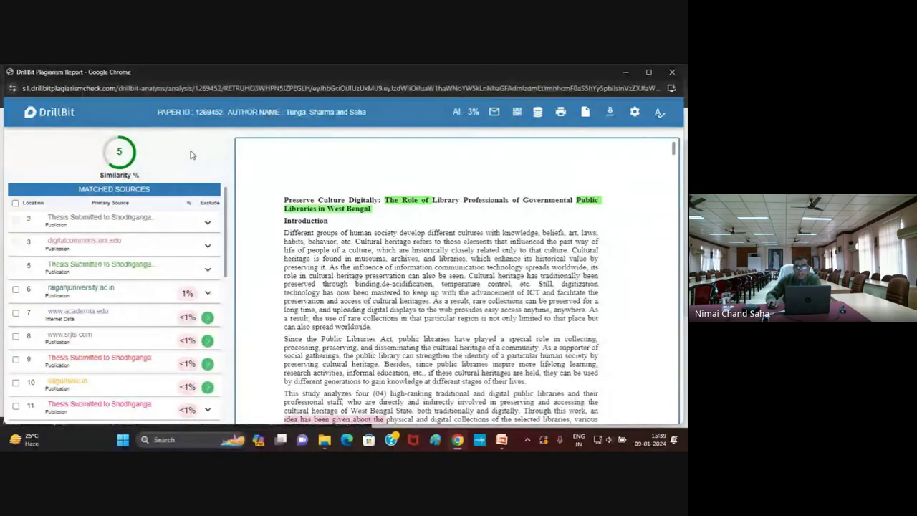
pyautogui.click(610, 115)
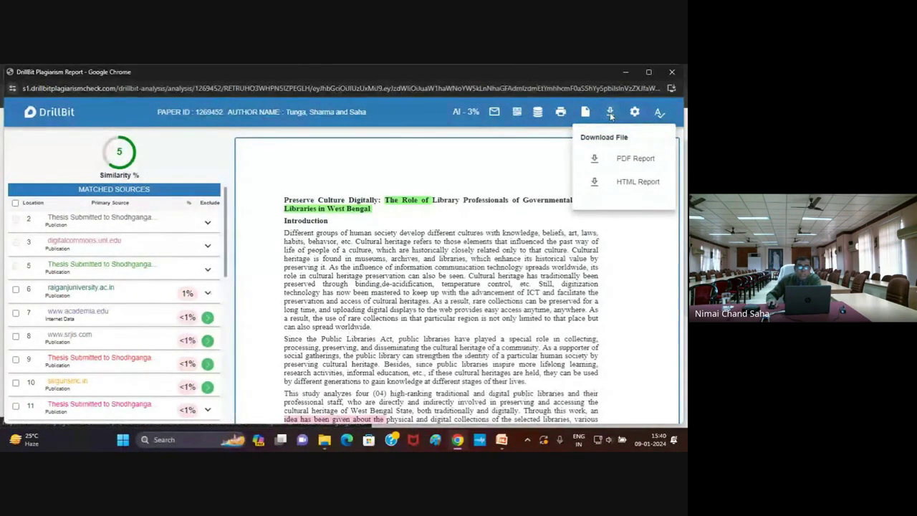
pyautogui.click(633, 159)
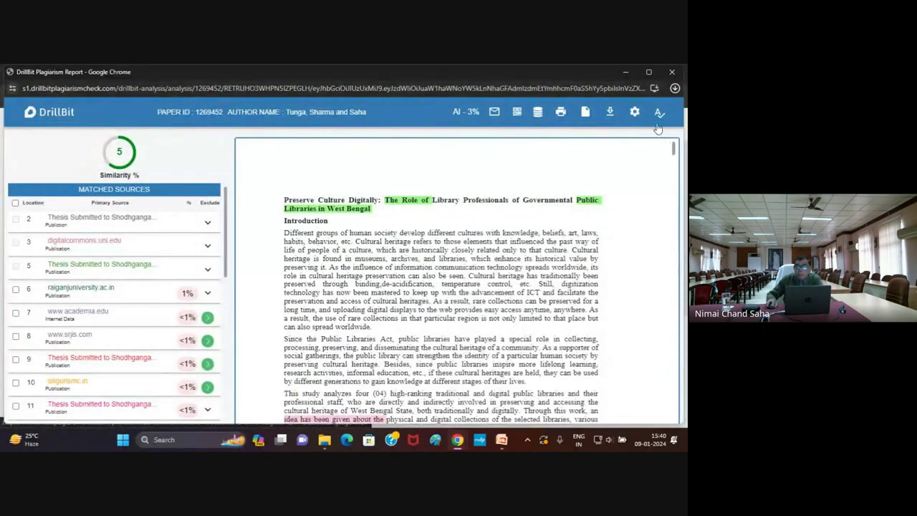
pyautogui.click(655, 90)
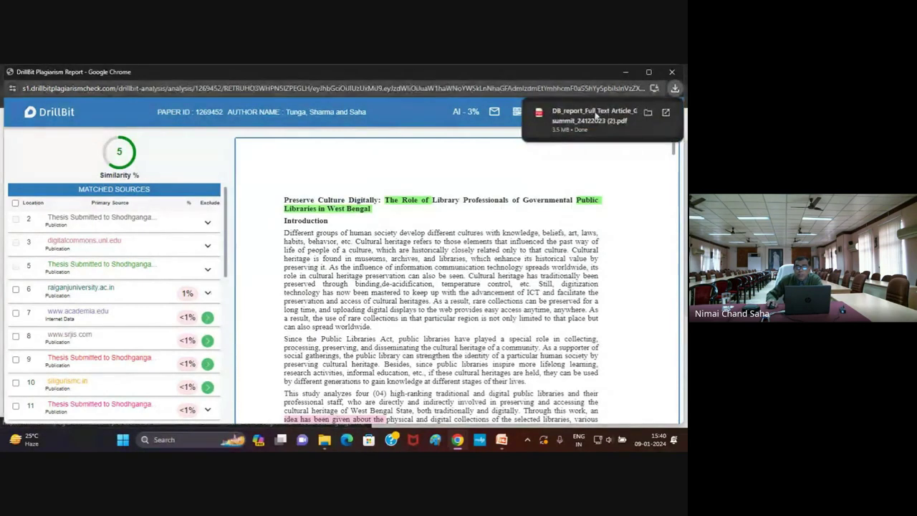
pyautogui.click(591, 115)
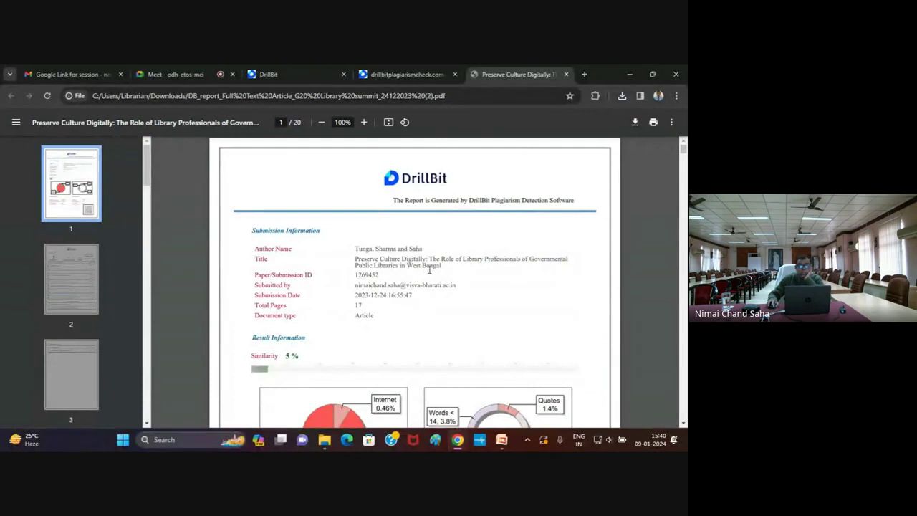
# Scroll past page 1's summary, charts and QR code to page 2's DrillBit Similarity Report
pyautogui.scroll(-1, 422, 271)
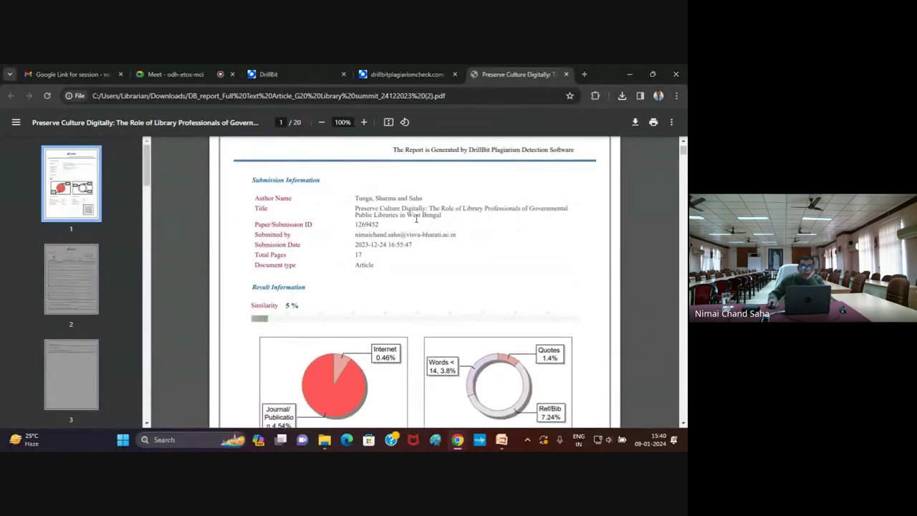
pyautogui.scroll(-1, 387, 243)
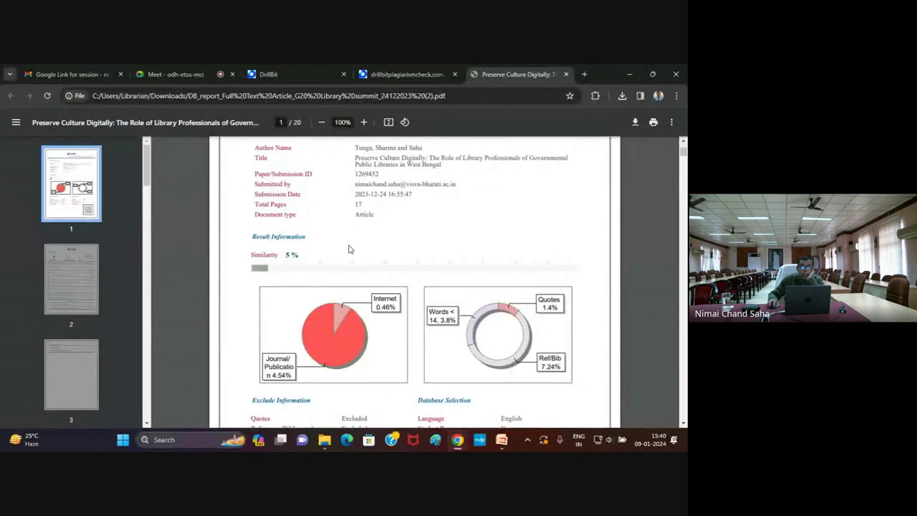
pyautogui.scroll(-1, 292, 252)
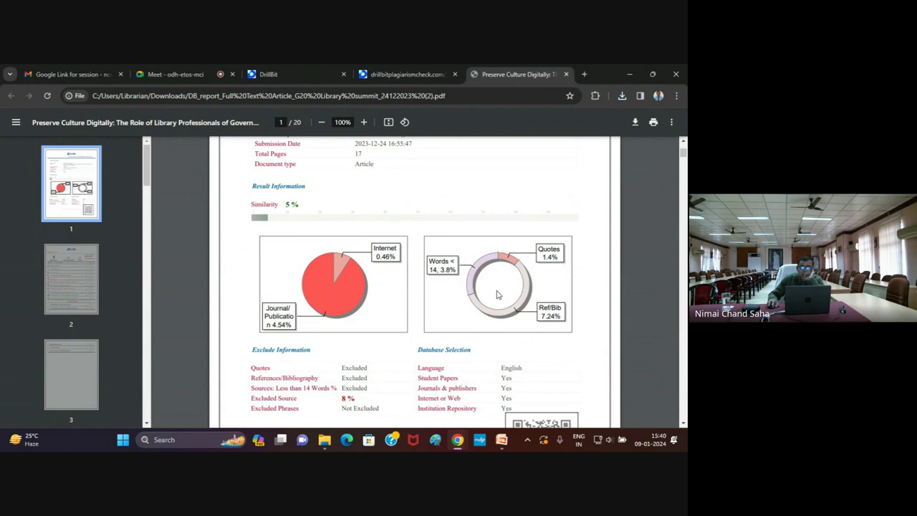
pyautogui.scroll(-1, 513, 277)
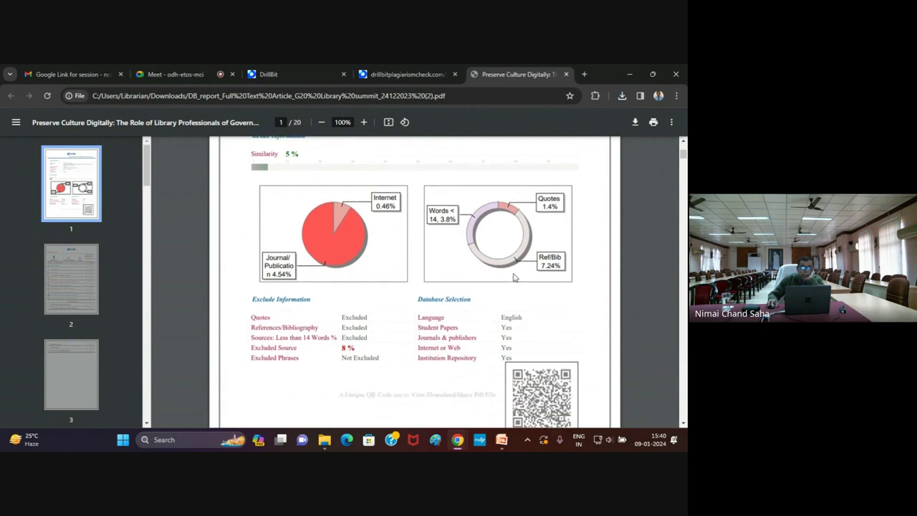
pyautogui.scroll(-1, 293, 294)
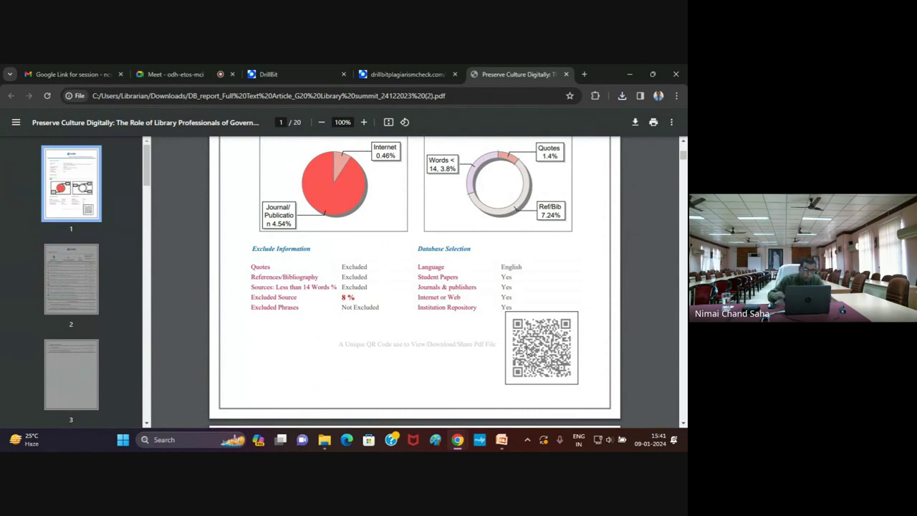
pyautogui.scroll(-5, 525, 355)
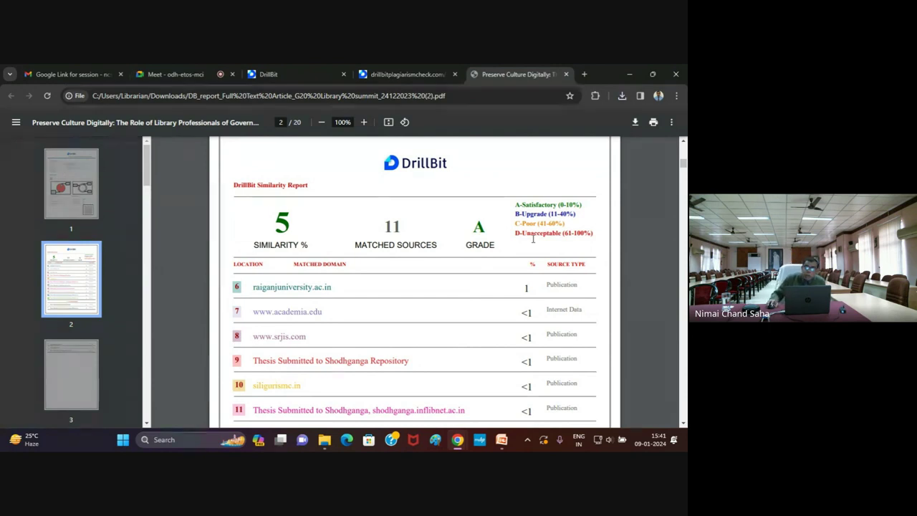
# Scroll through pages 1–3 to review the Matched Sources and Excluded Sources tables
pyautogui.scroll(-5, 429, 315)
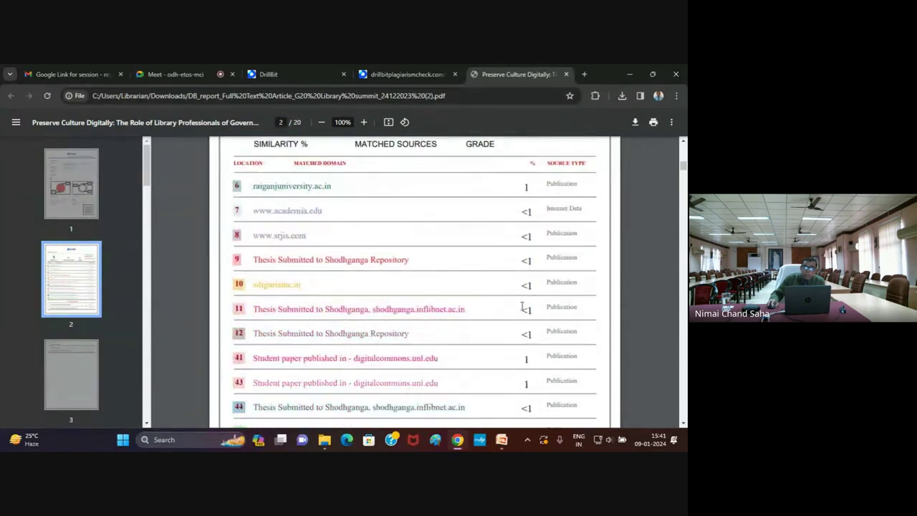
pyautogui.scroll(3, 563, 261)
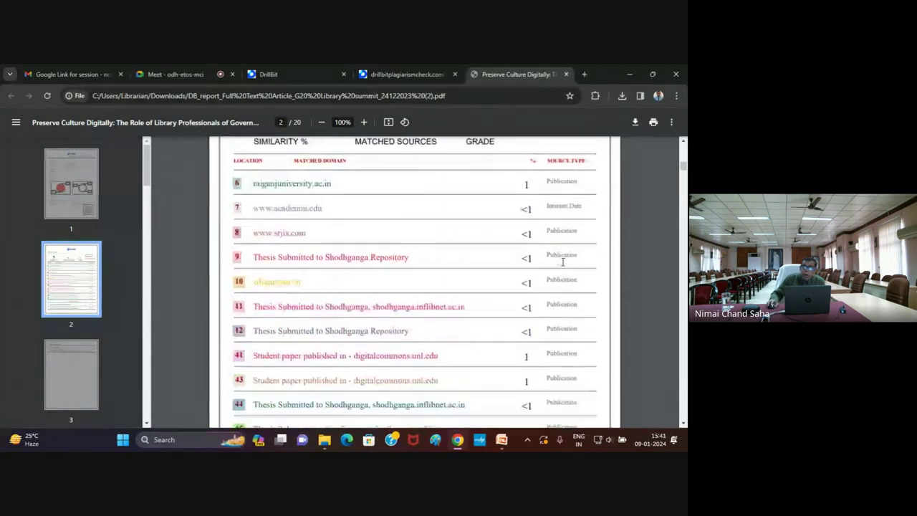
pyautogui.scroll(-2, 542, 249)
pyautogui.scroll(-2, 542, 249)
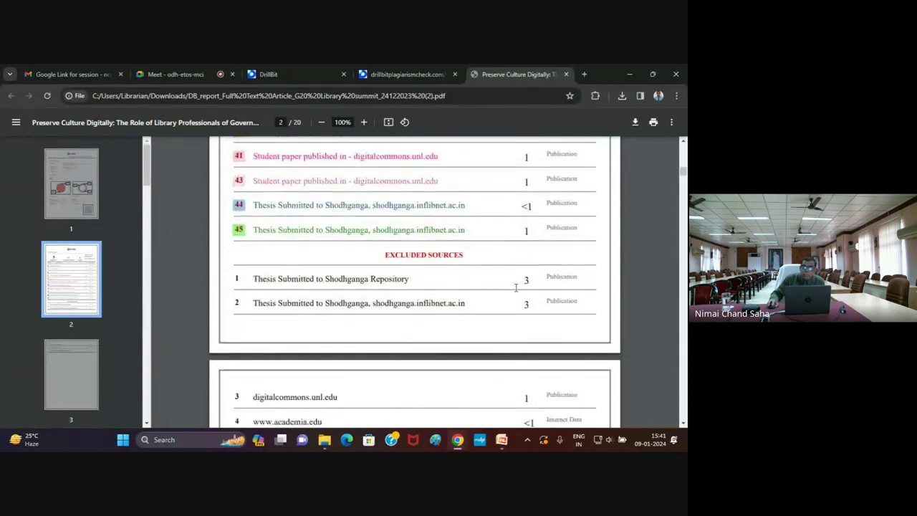
pyautogui.scroll(-2, 522, 302)
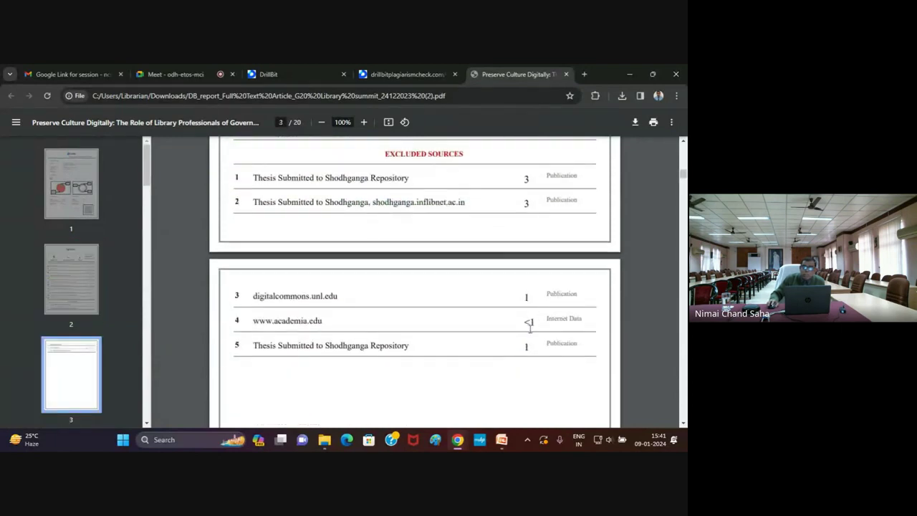
pyautogui.scroll(3, 319, 265)
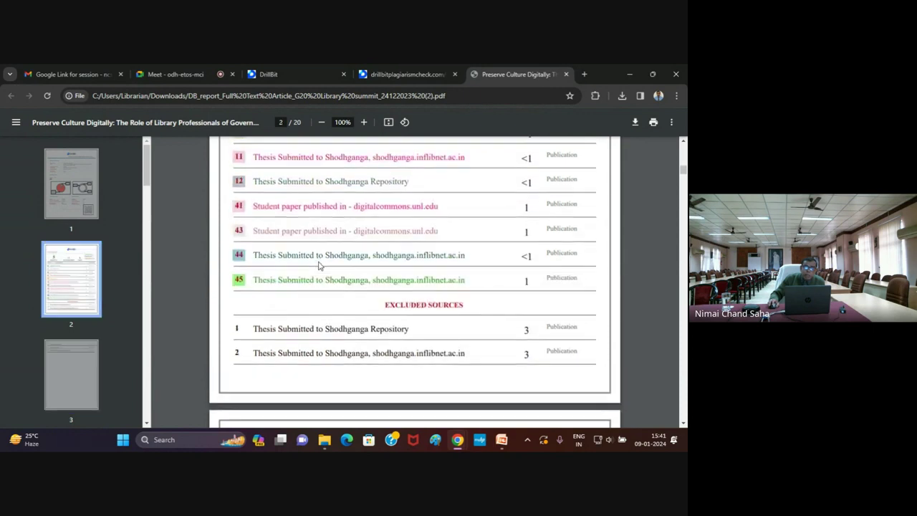
pyautogui.scroll(-4, 319, 265)
pyautogui.scroll(20, 319, 265)
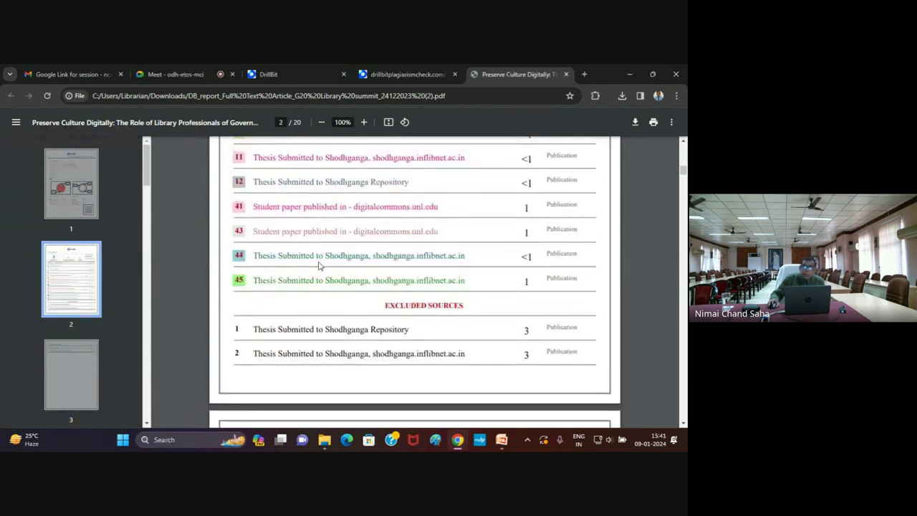
pyautogui.scroll(-20, 318, 265)
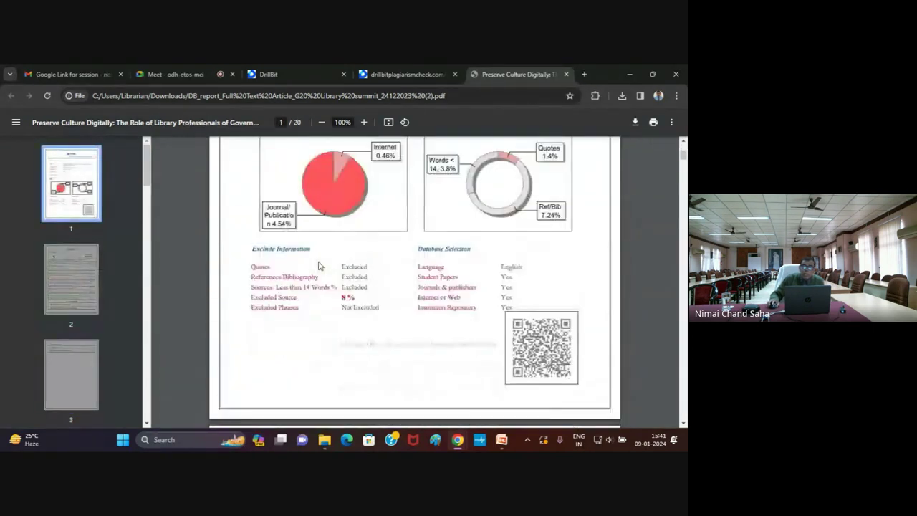
pyautogui.scroll(-18, 320, 265)
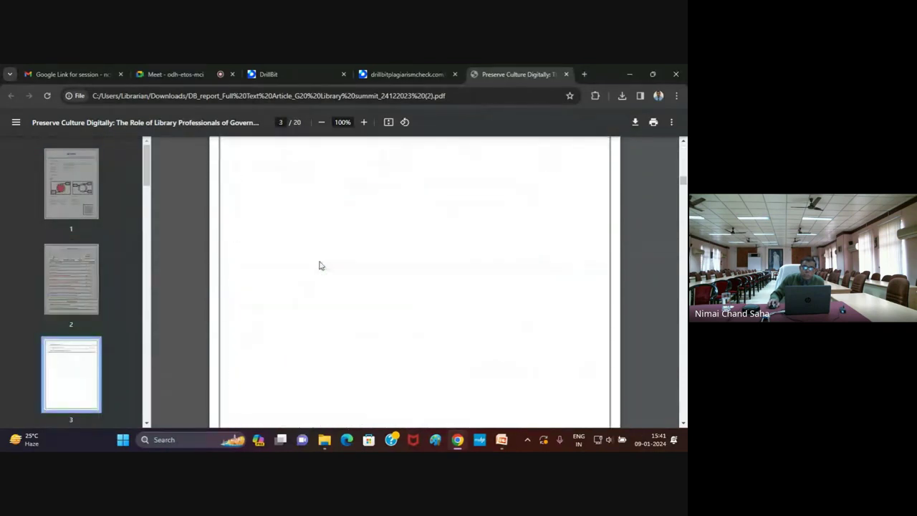
# Scroll through the highlighted pages 4–11, check the DrillBit tab, and return to page 8
pyautogui.scroll(3, 322, 265)
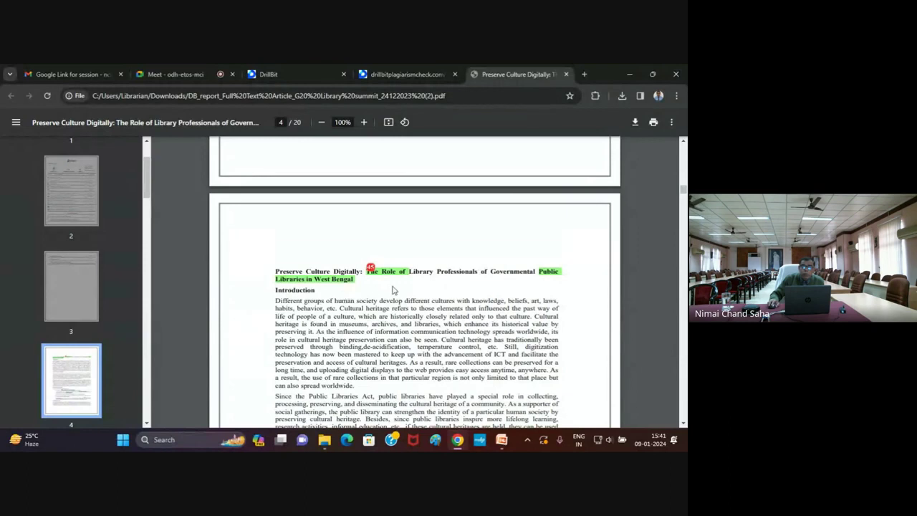
pyautogui.scroll(-20, 392, 289)
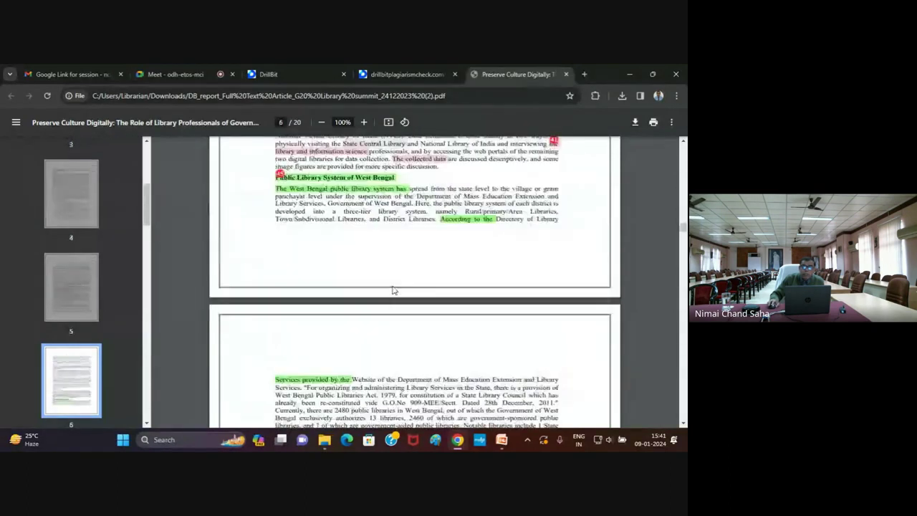
pyautogui.scroll(-15, 392, 289)
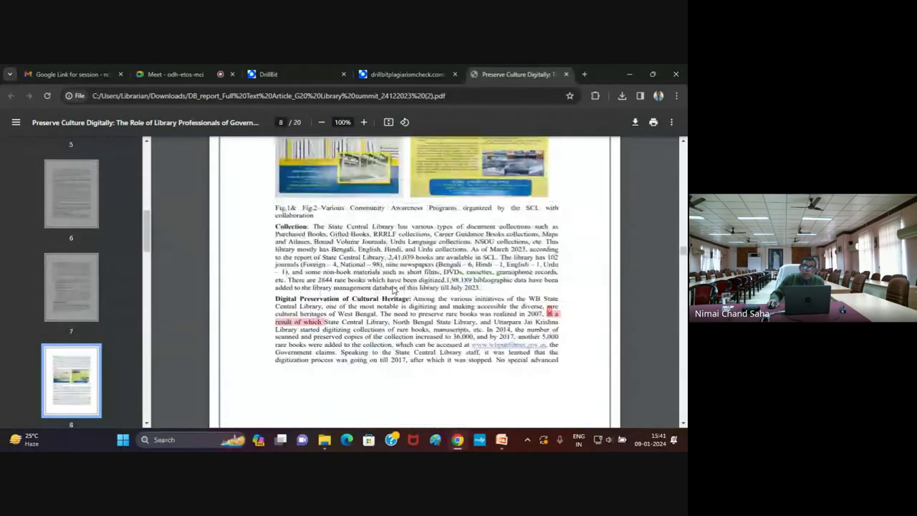
pyautogui.scroll(-20, 392, 289)
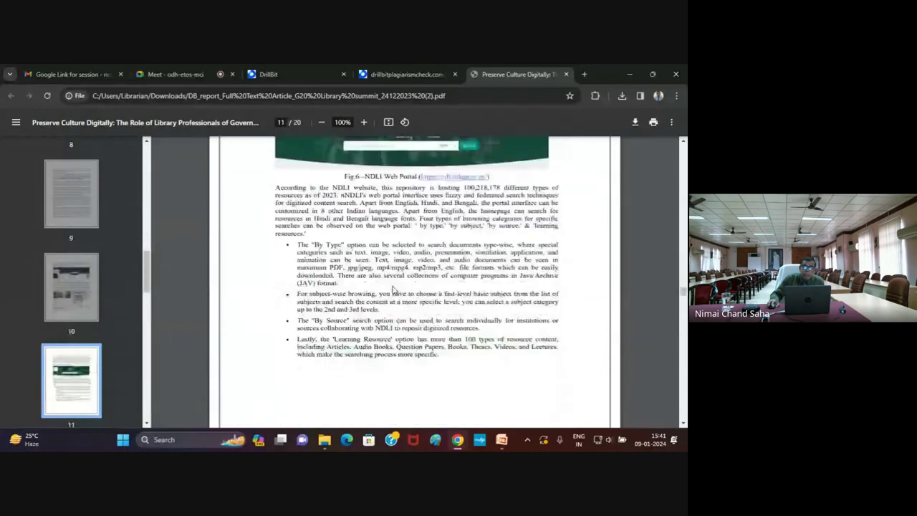
pyautogui.scroll(-8, 392, 289)
pyautogui.scroll(12, 393, 290)
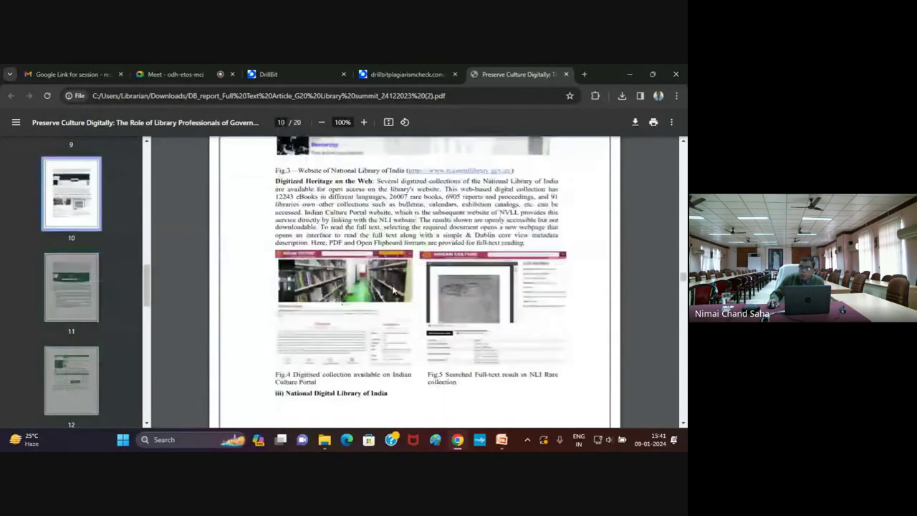
pyautogui.scroll(12, 392, 290)
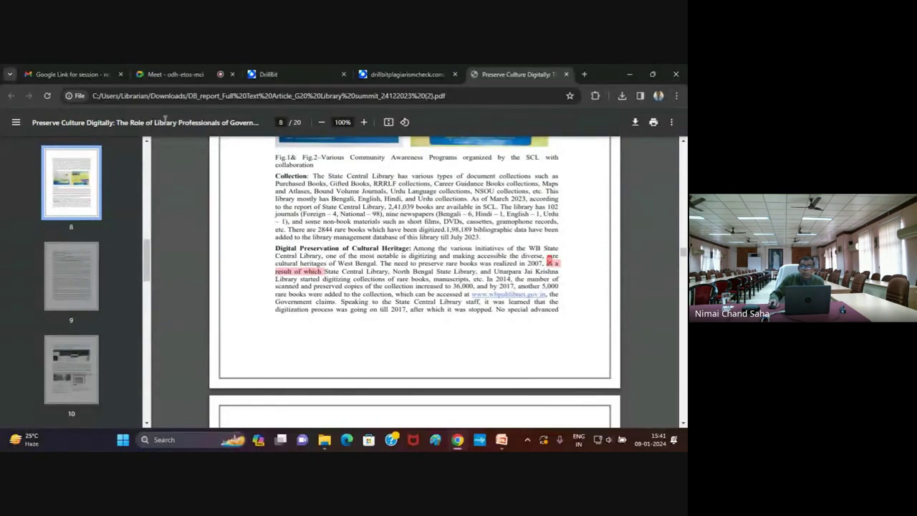
pyautogui.click(432, 76)
pyautogui.click(495, 75)
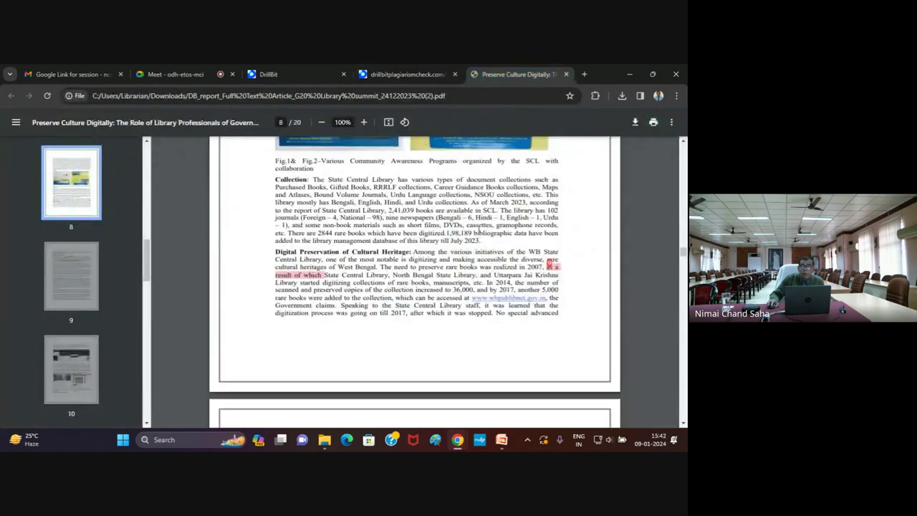
pyautogui.scroll(-3, 436, 145)
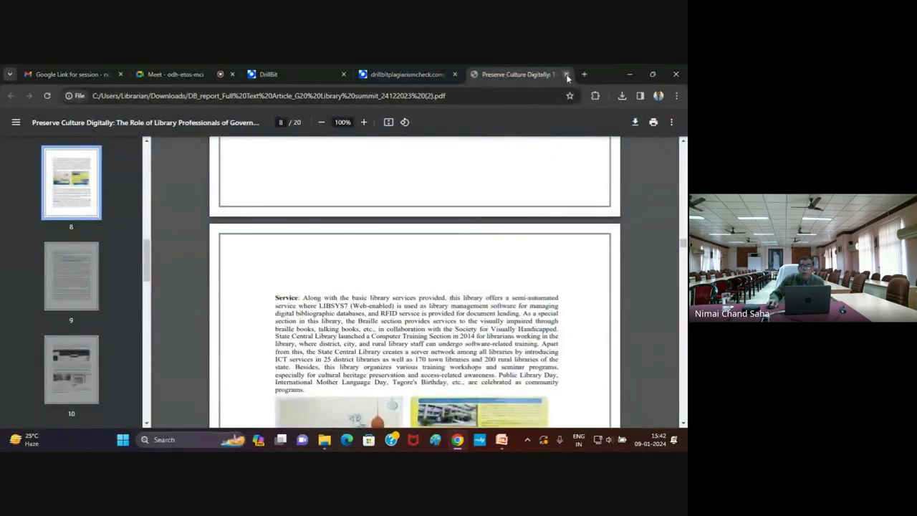
# Close the PDF tab and open the 7% similarity report for paper 1269452
pyautogui.click(566, 74)
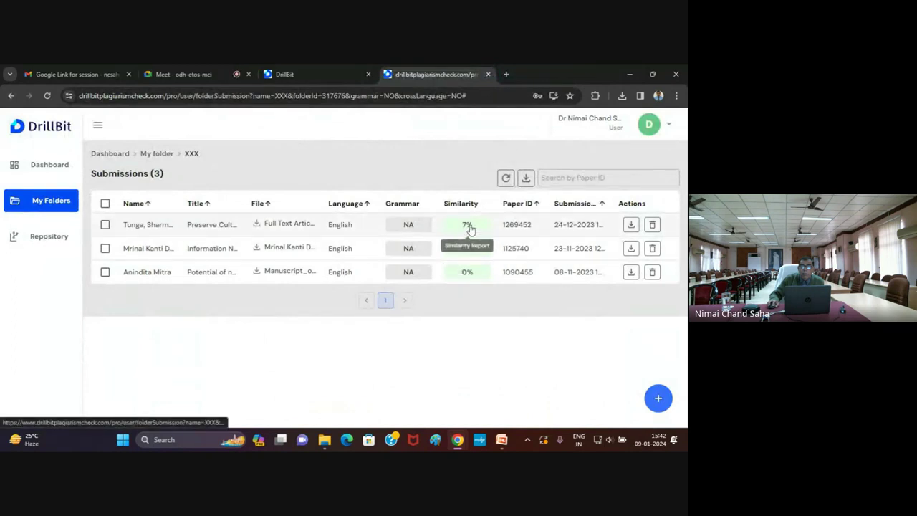
pyautogui.click(467, 227)
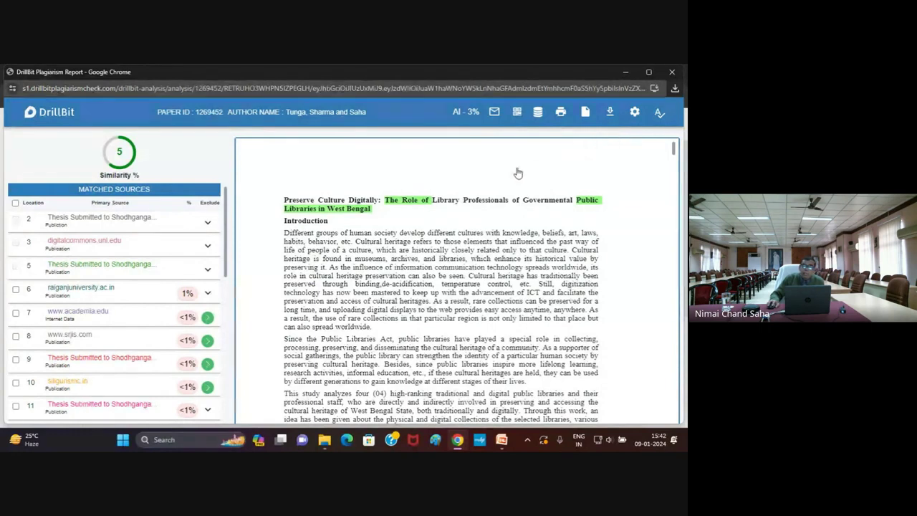
pyautogui.click(496, 119)
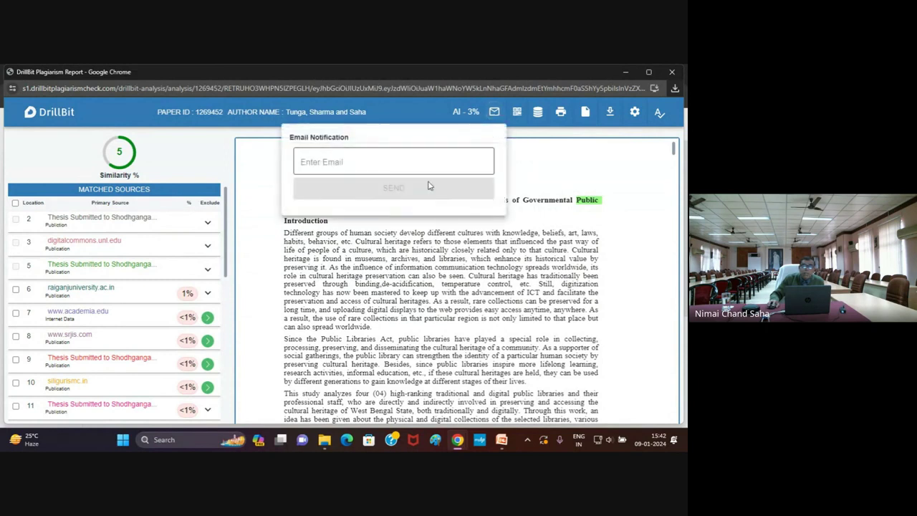
pyautogui.click(300, 164)
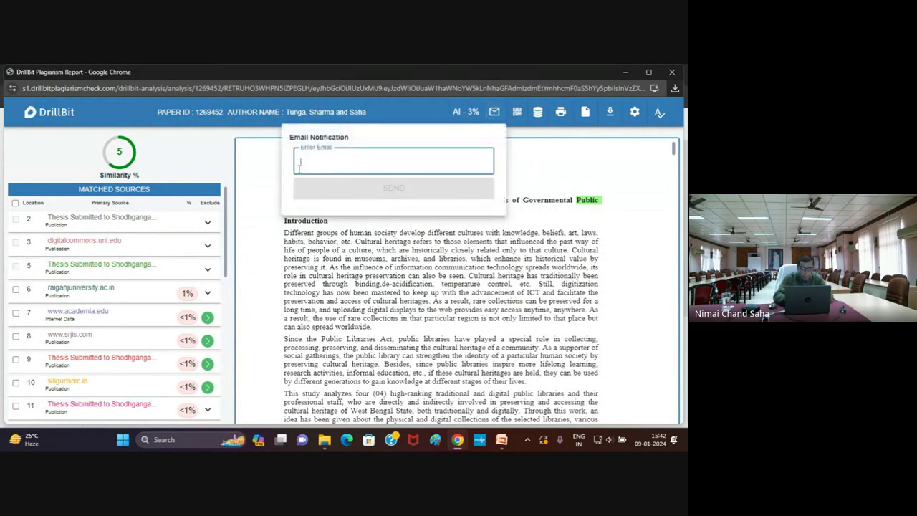
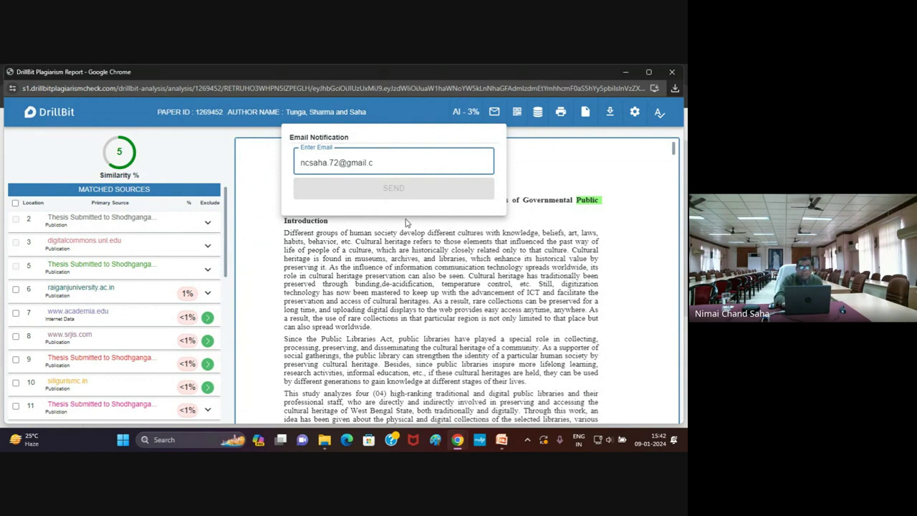
pyautogui.hotkey('ctrl', 'a')
pyautogui.press('BackSpace')
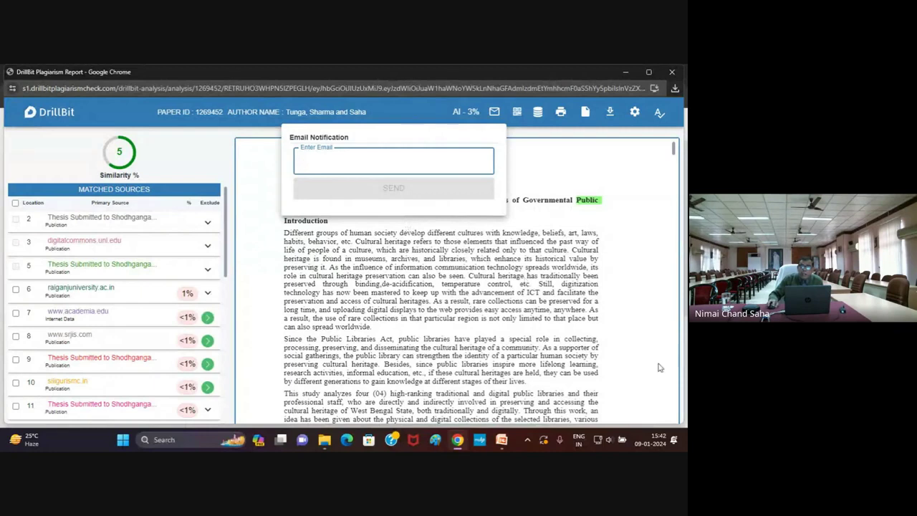
pyautogui.click(610, 316)
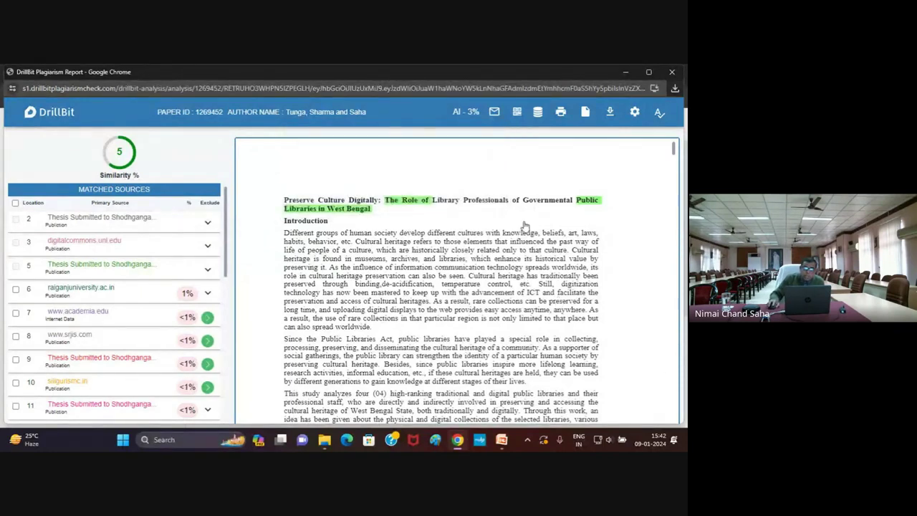
pyautogui.click(518, 114)
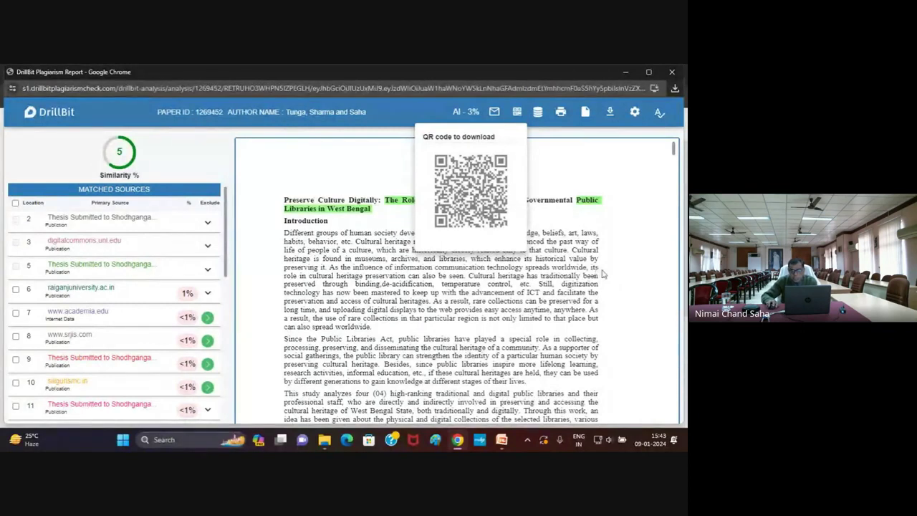
pyautogui.click(627, 290)
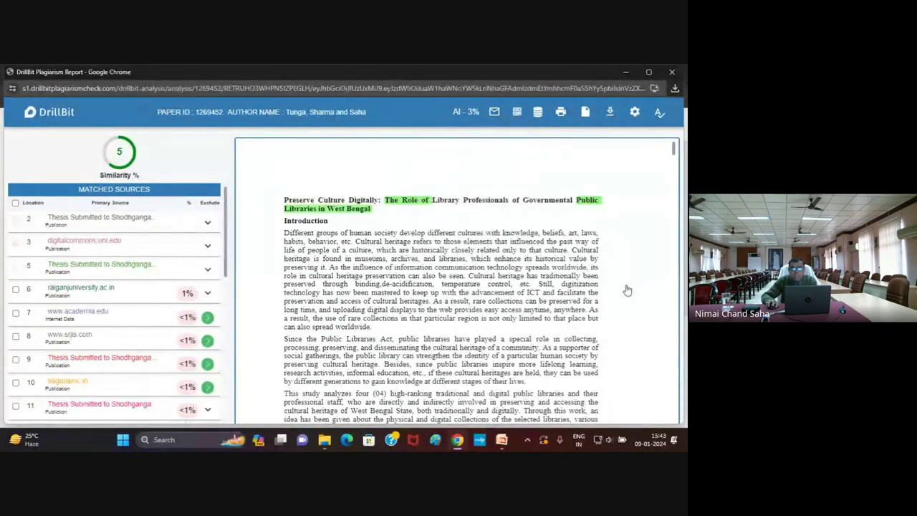
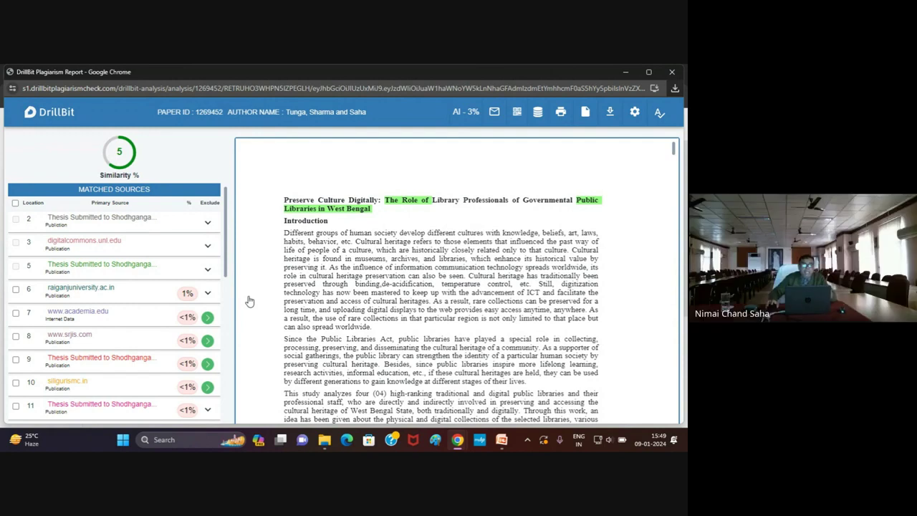
# Close the plagiarism report to show the XXX folder's three submissions (7%, 10%, 0%)
pyautogui.click(672, 73)
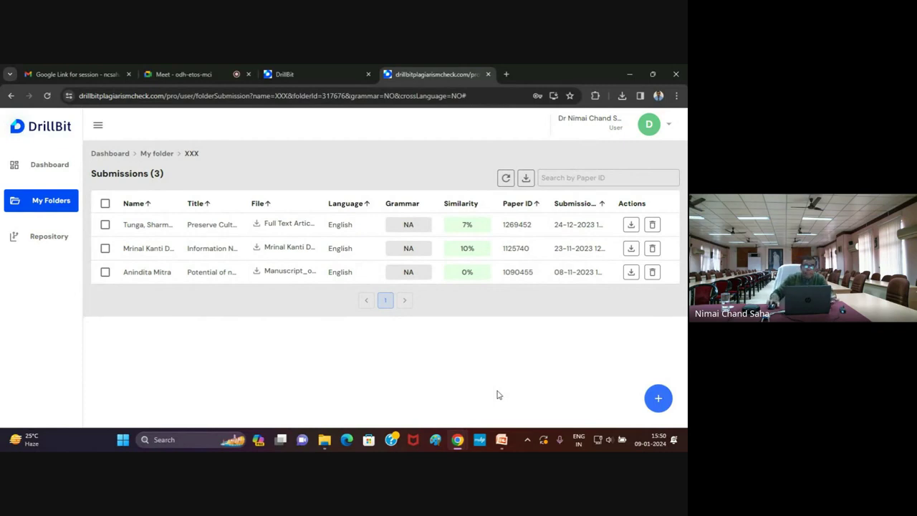
# Log out of DrillBit from the account dropdown and close the login page tab
pyautogui.click(668, 125)
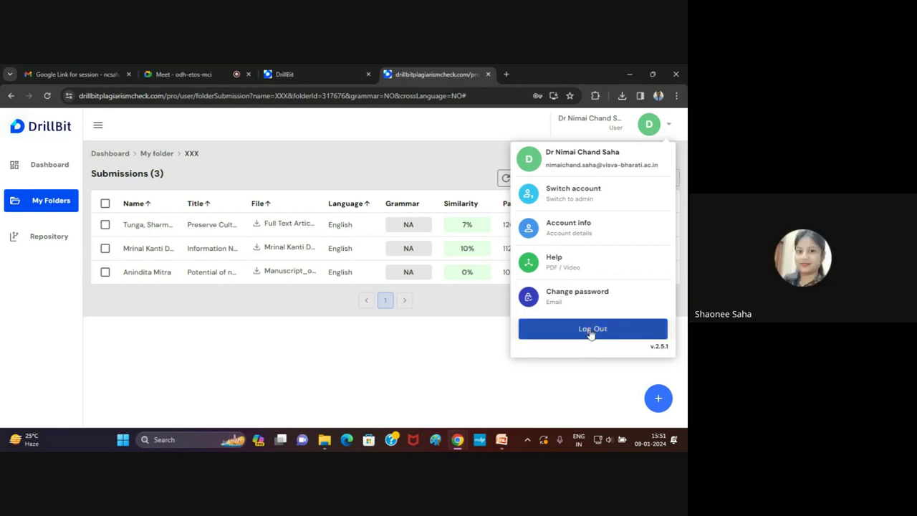
pyautogui.click(591, 332)
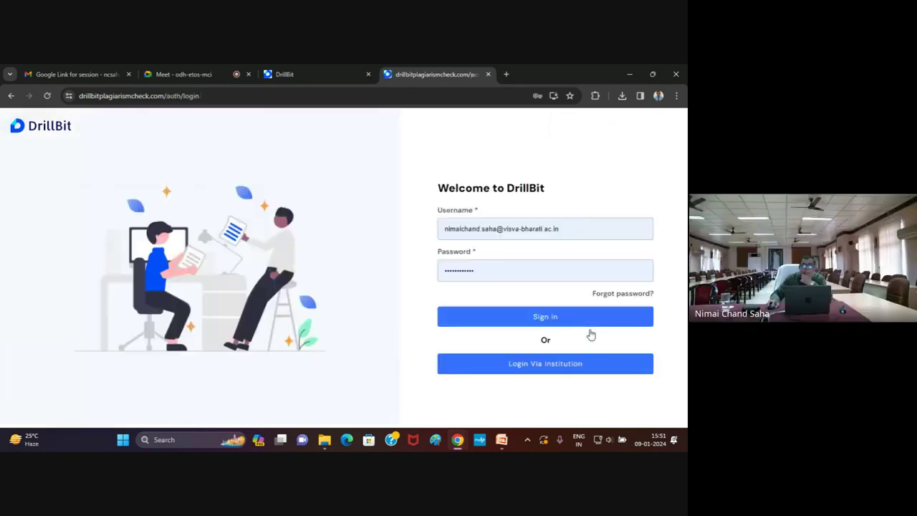
pyautogui.click(489, 75)
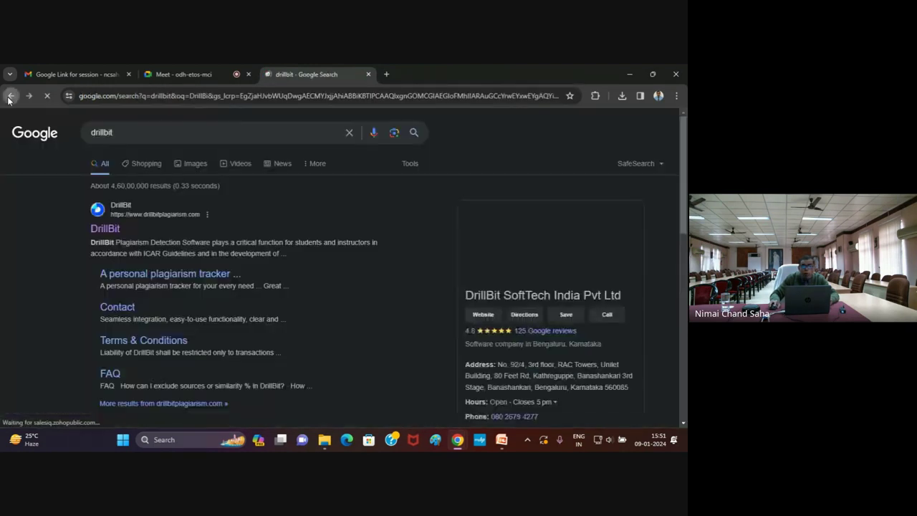
# Go back twice to the New Tab page and focus the Google search box
pyautogui.click(10, 96)
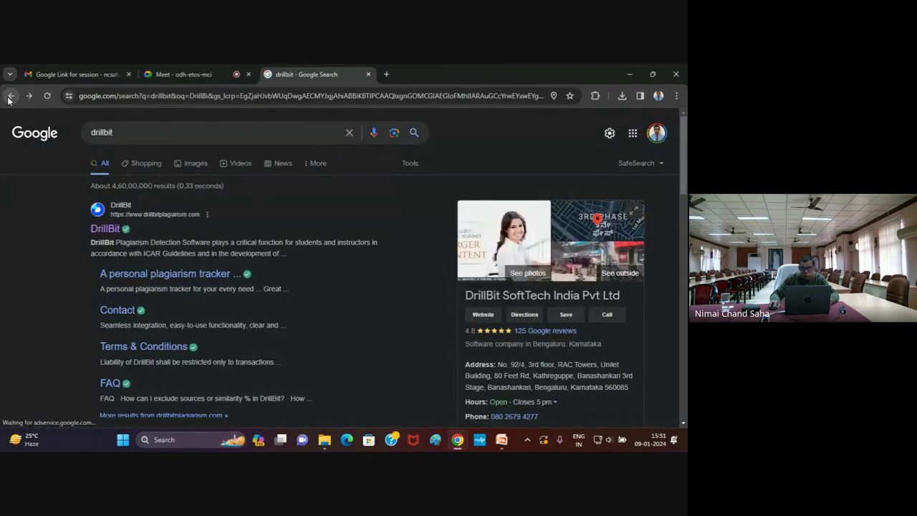
pyautogui.click(10, 97)
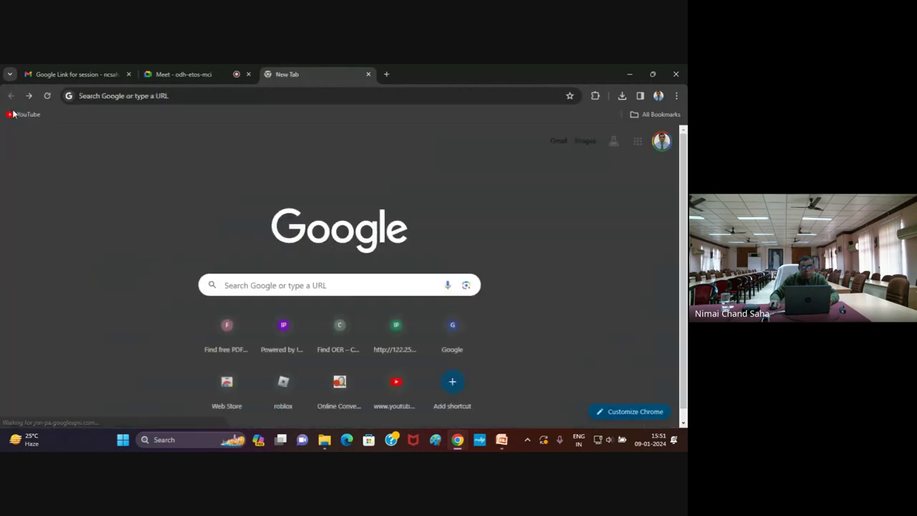
pyautogui.click(308, 284)
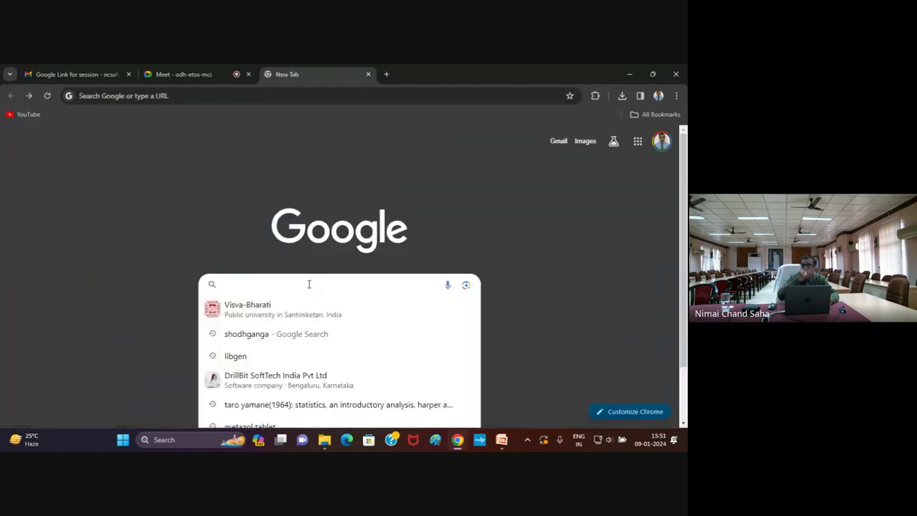